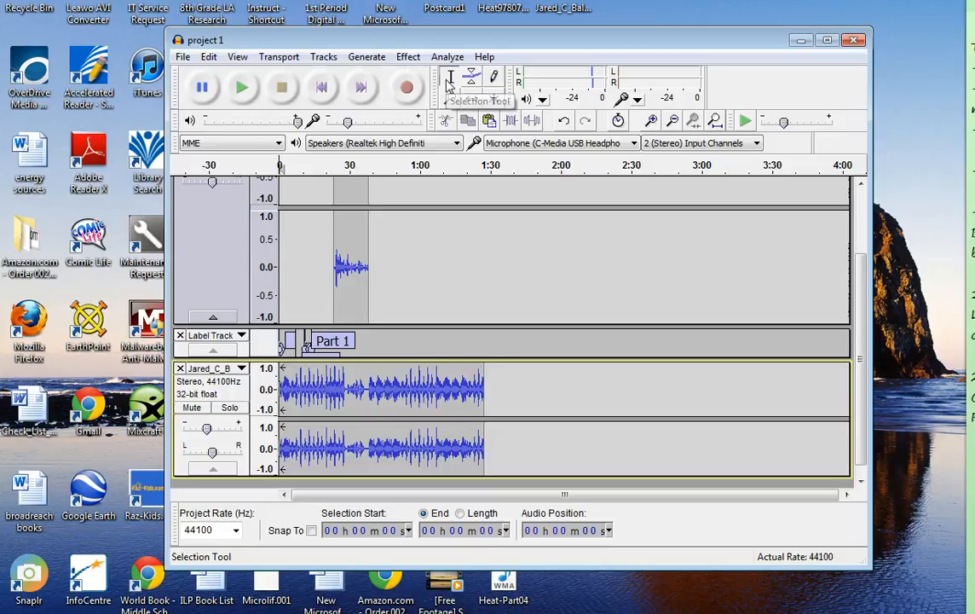
Step: Split the lower music track at 49 s and shift the second part to start at about 1:40
click(450, 81)
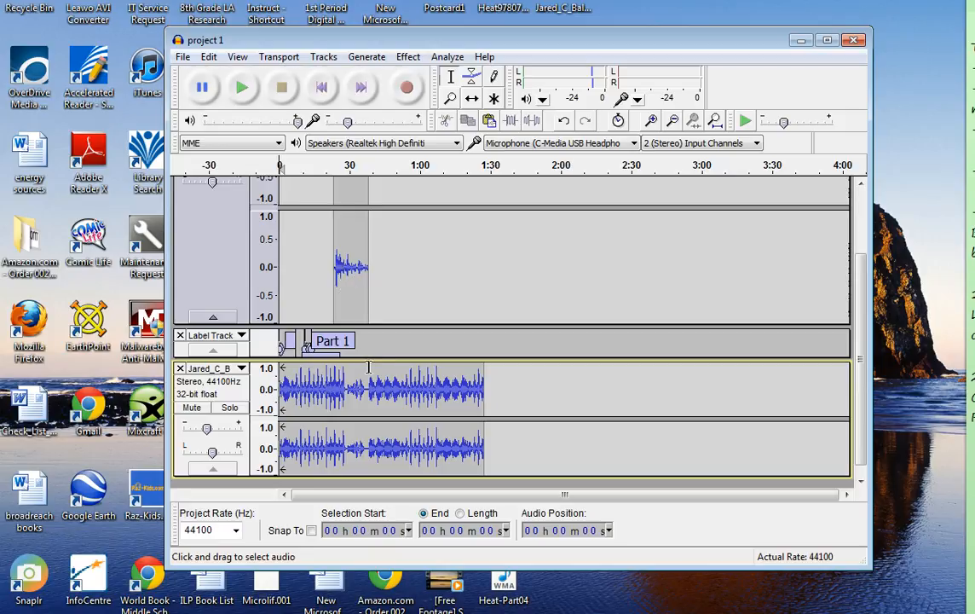
click(395, 388)
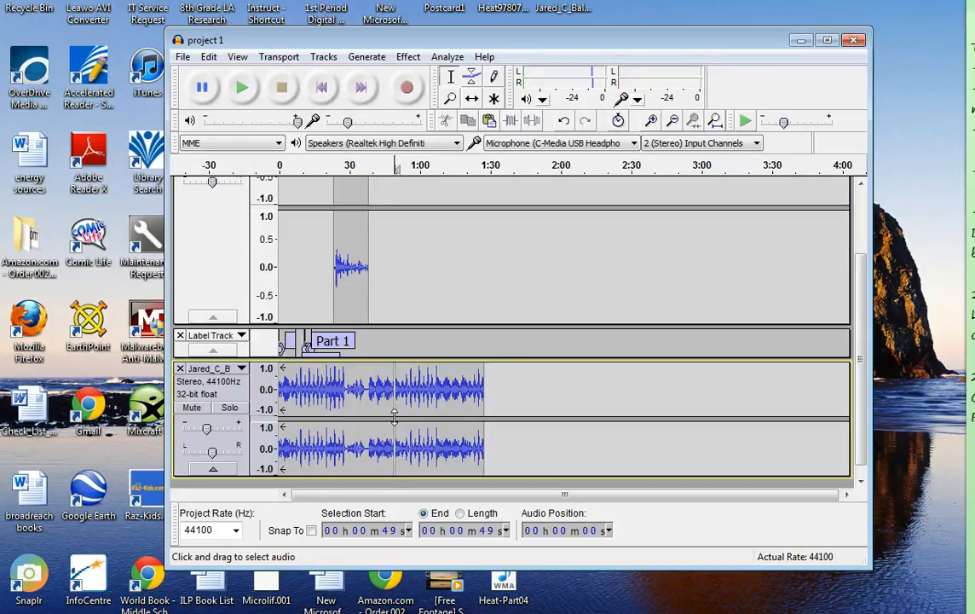
click(471, 98)
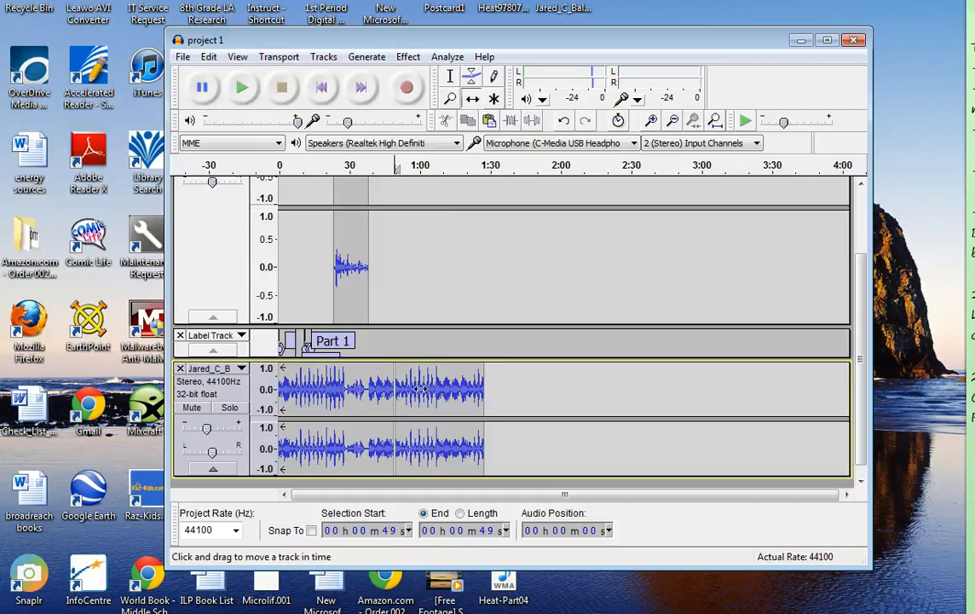
drag(419, 389, 538, 392)
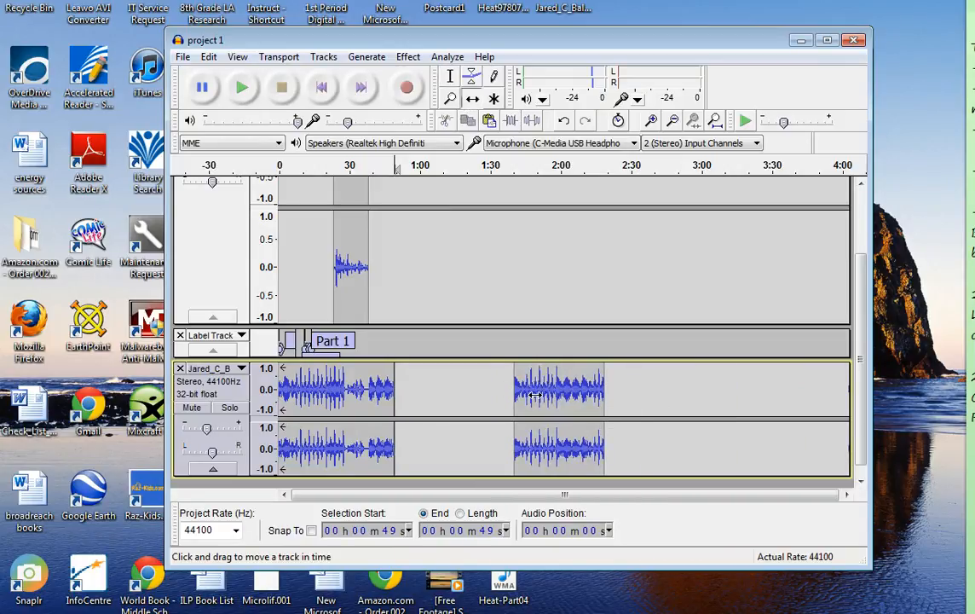
Step: Shift the detached music clip to start at about 1:19 and delete it by selecting from 1:19 to 2:03
click(450, 76)
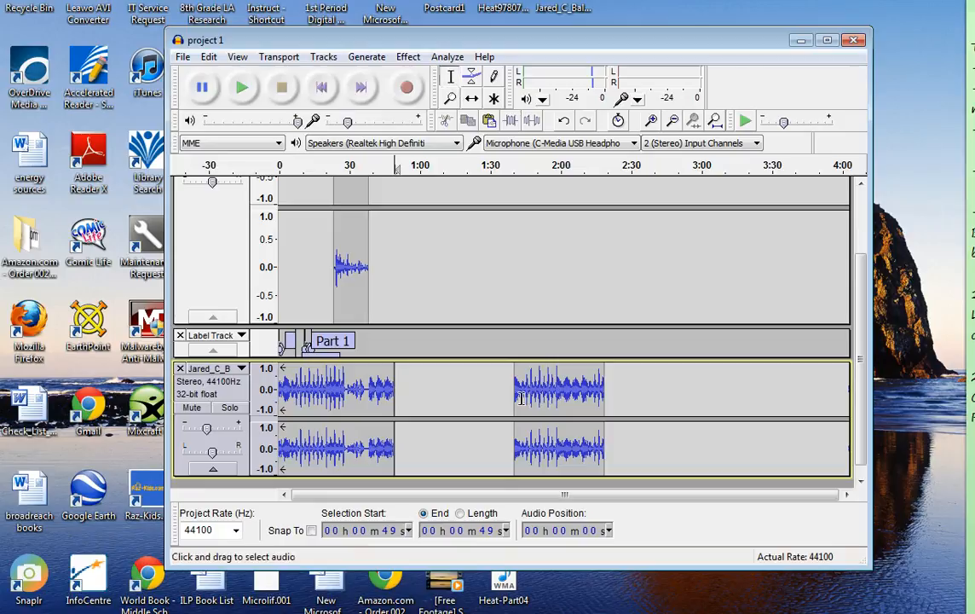
click(471, 98)
drag(596, 391, 571, 398)
click(450, 76)
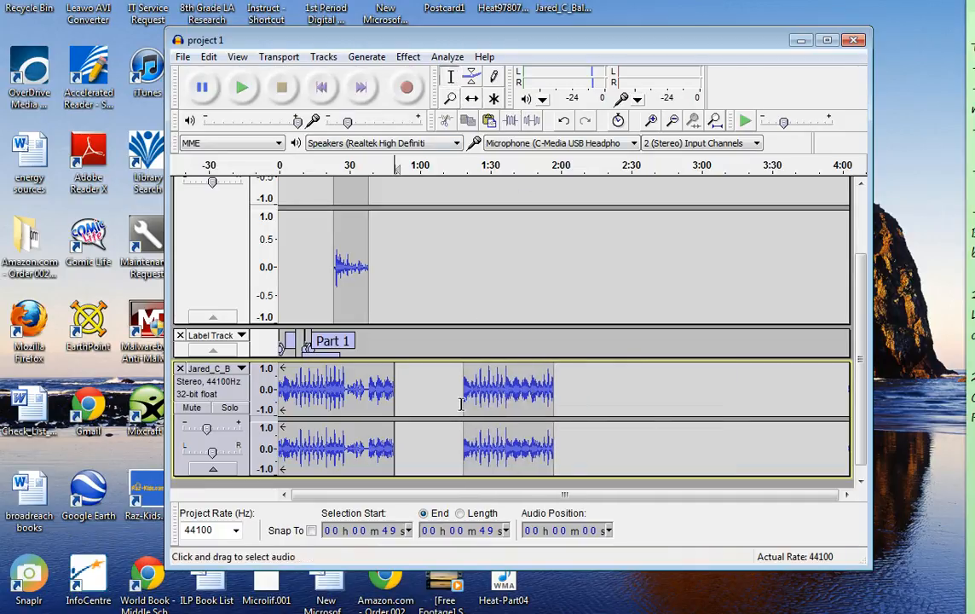
drag(464, 396, 582, 406)
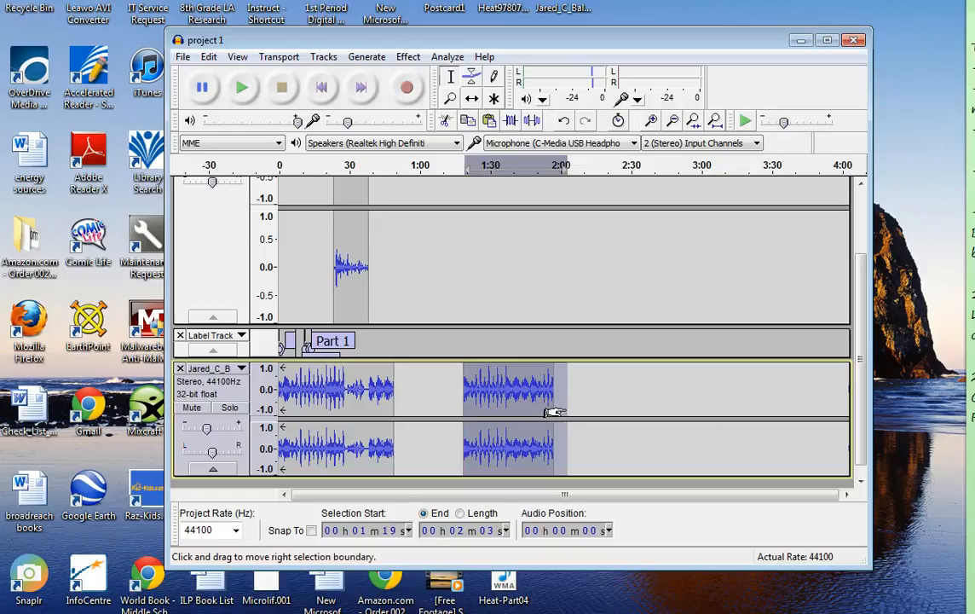
key(Delete)
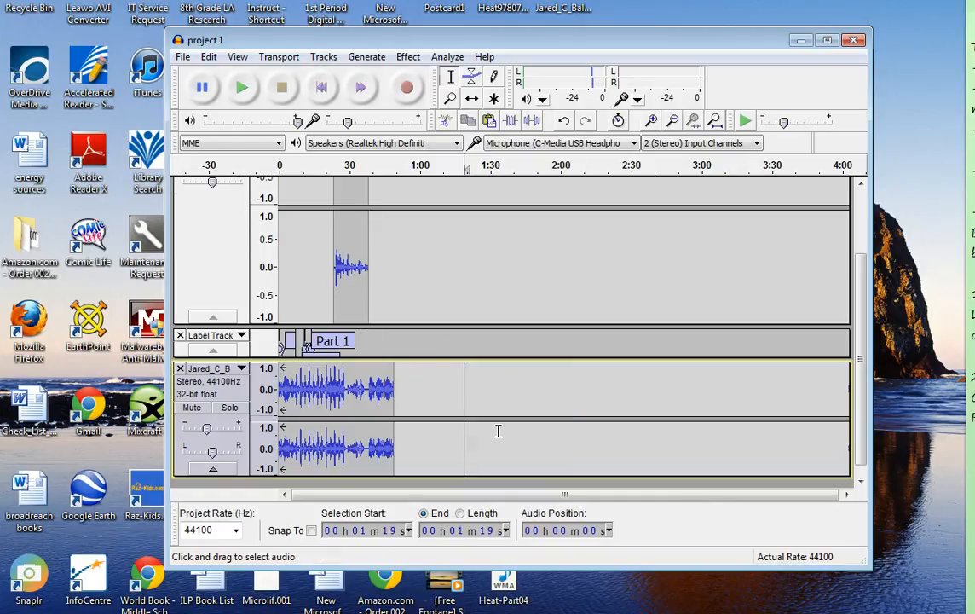
Step: Reduce the height of the Audio Track and make the music track below taller
scroll(498, 430, up, 3)
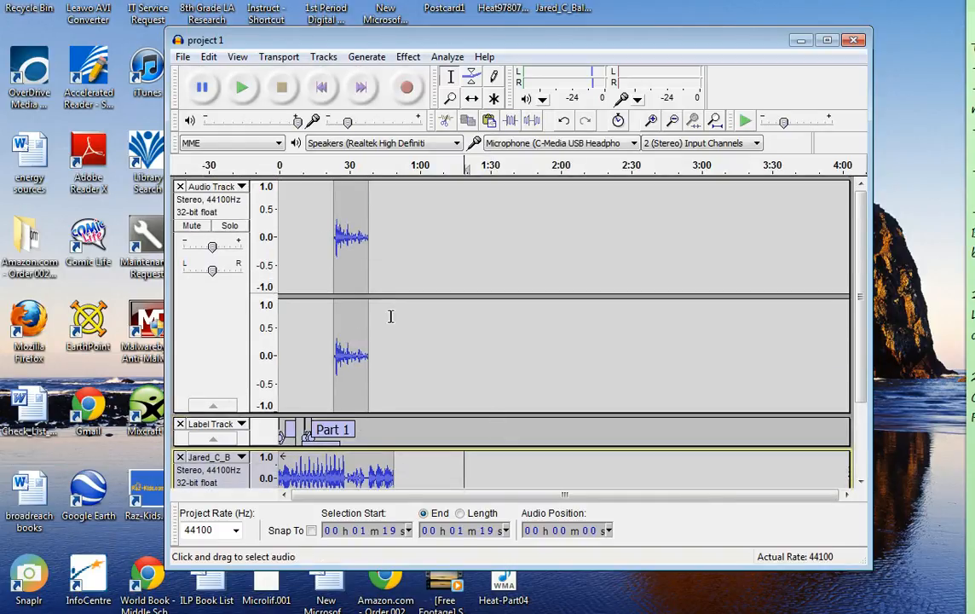
scroll(342, 375, down, 2)
drag(386, 365, 379, 236)
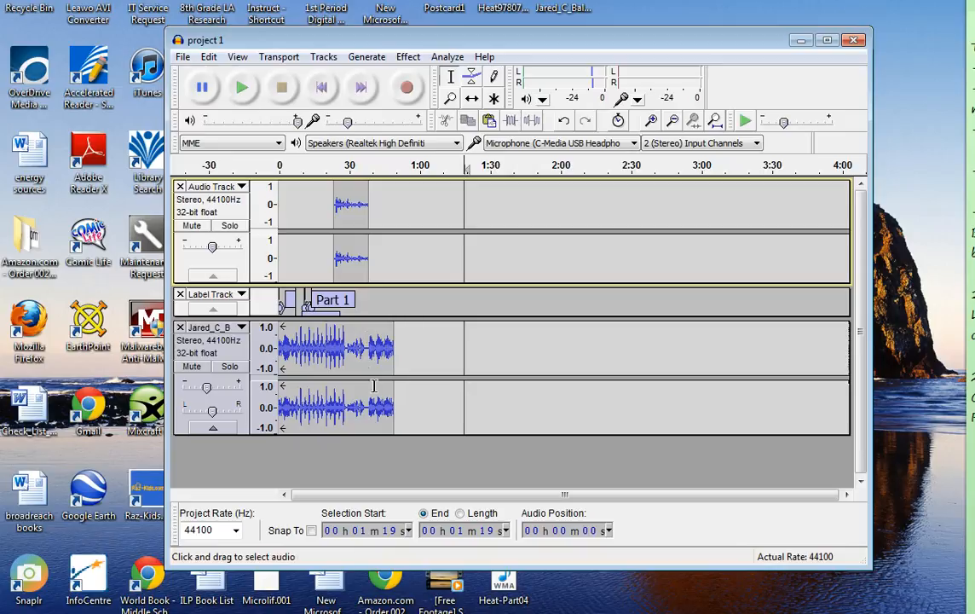
click(367, 378)
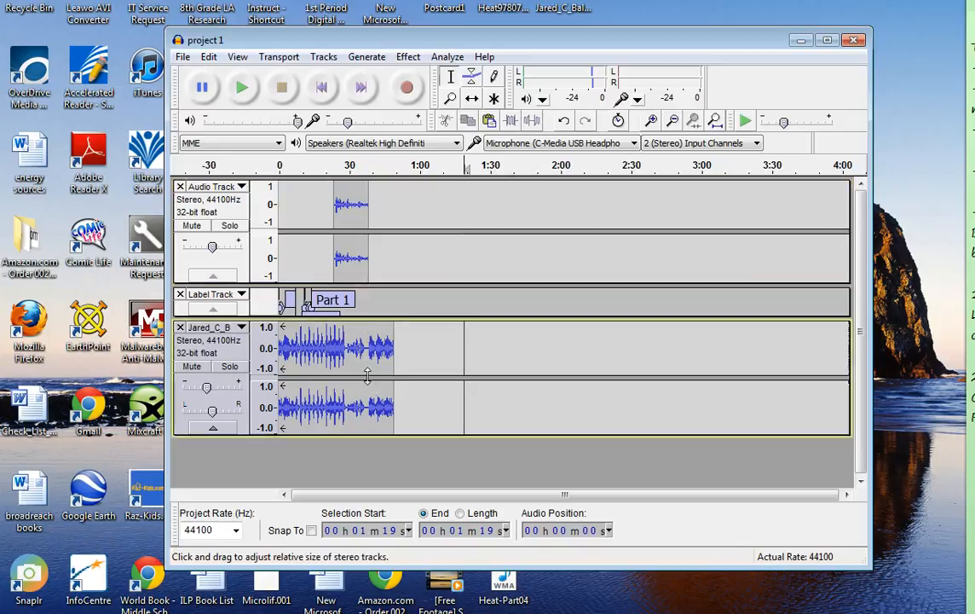
click(649, 121)
drag(385, 436, 387, 472)
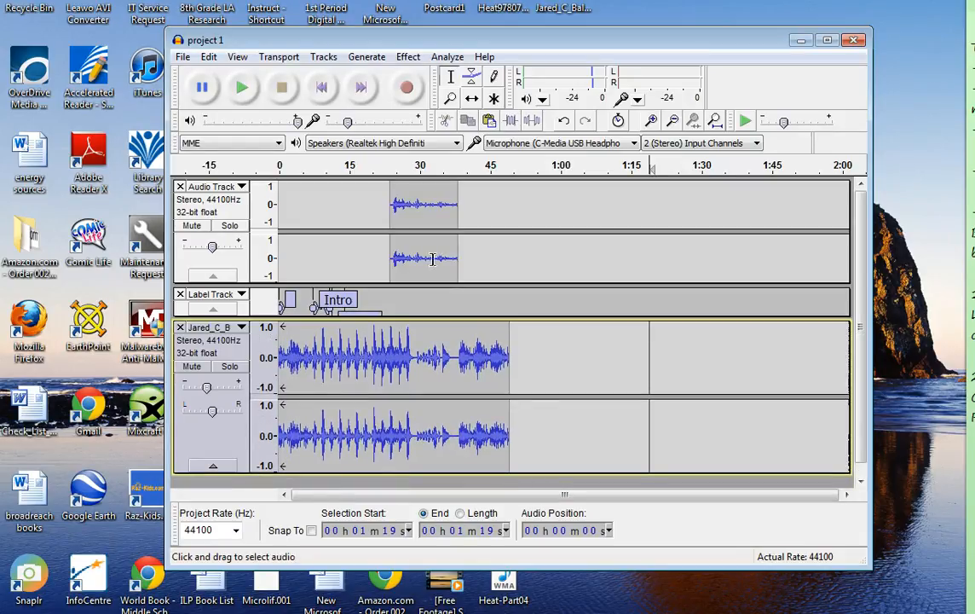
Step: Shift the clip in the Audio Track earlier so it starts at about 8 s
click(473, 99)
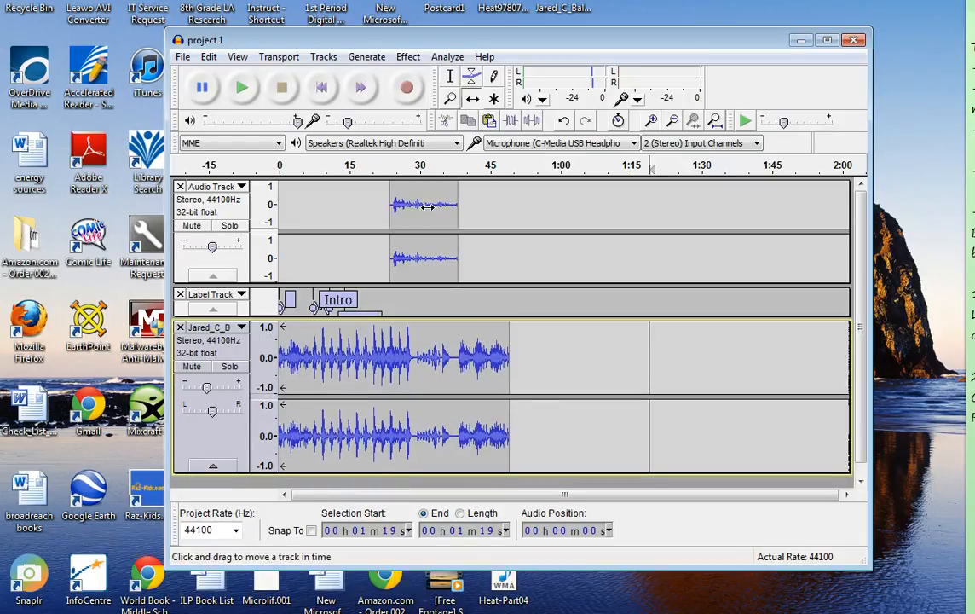
drag(426, 205, 354, 205)
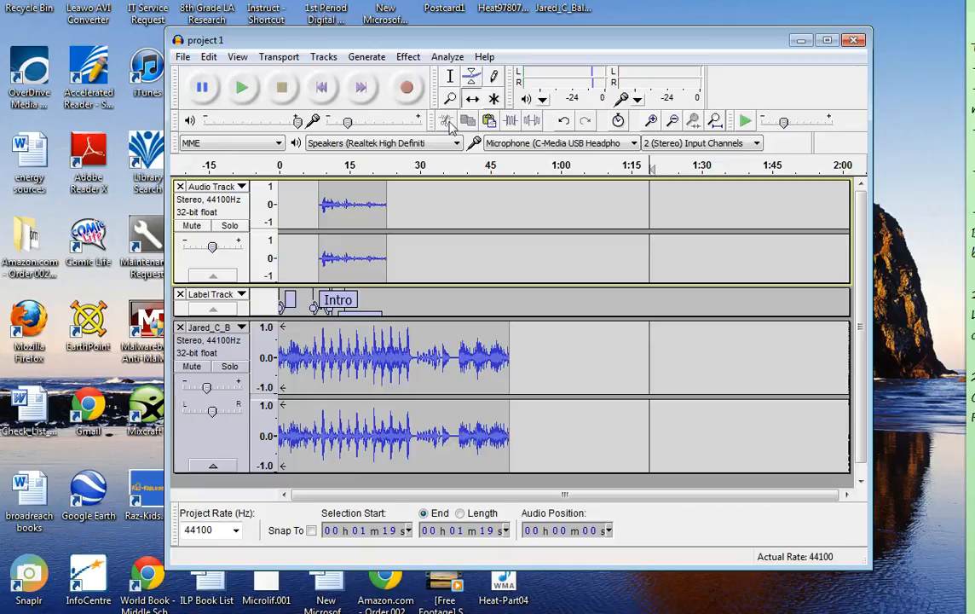
Step: Shape the music track's volume envelope to slope down from about 6 s to a dip at about 9 s
click(345, 324)
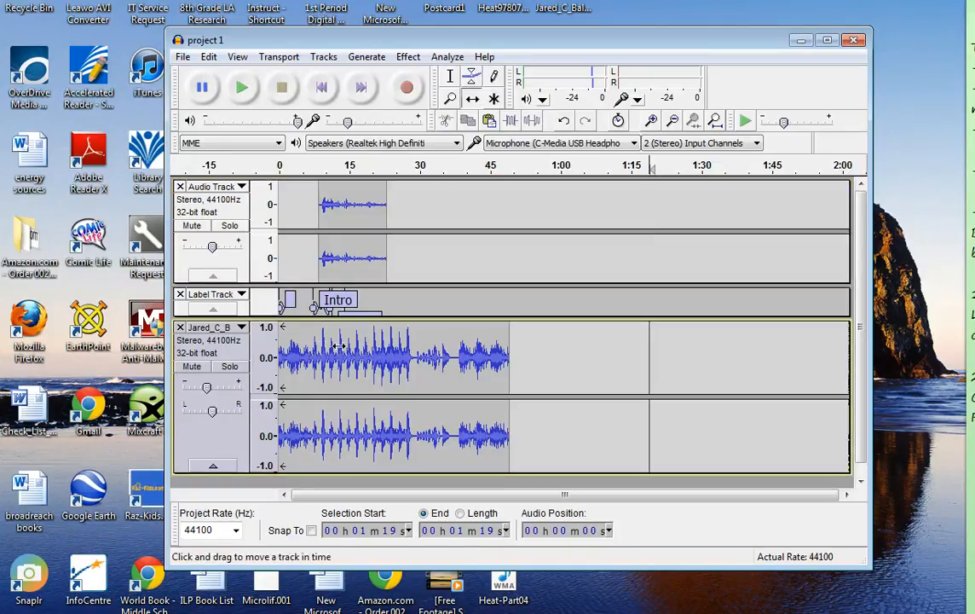
click(470, 78)
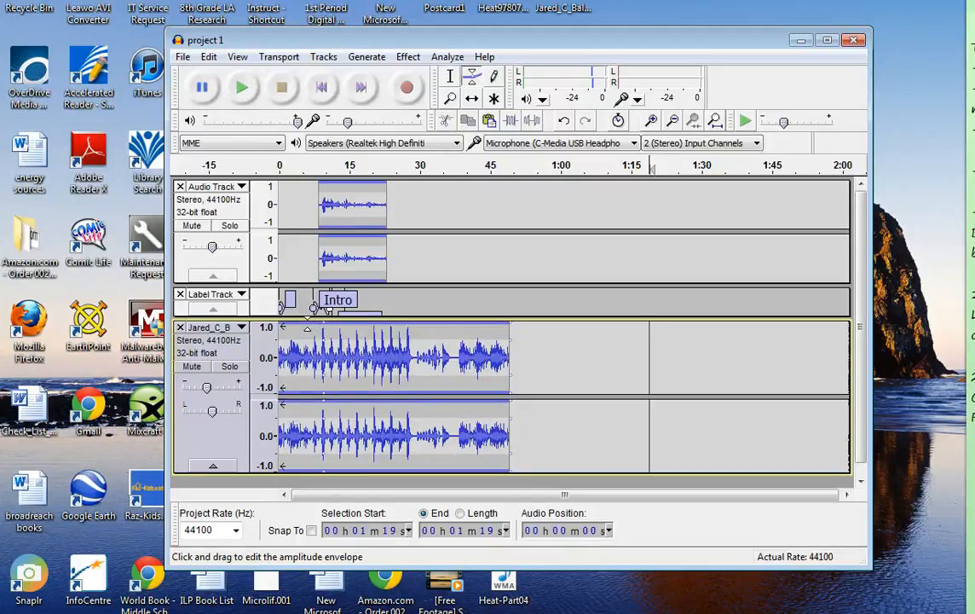
click(307, 323)
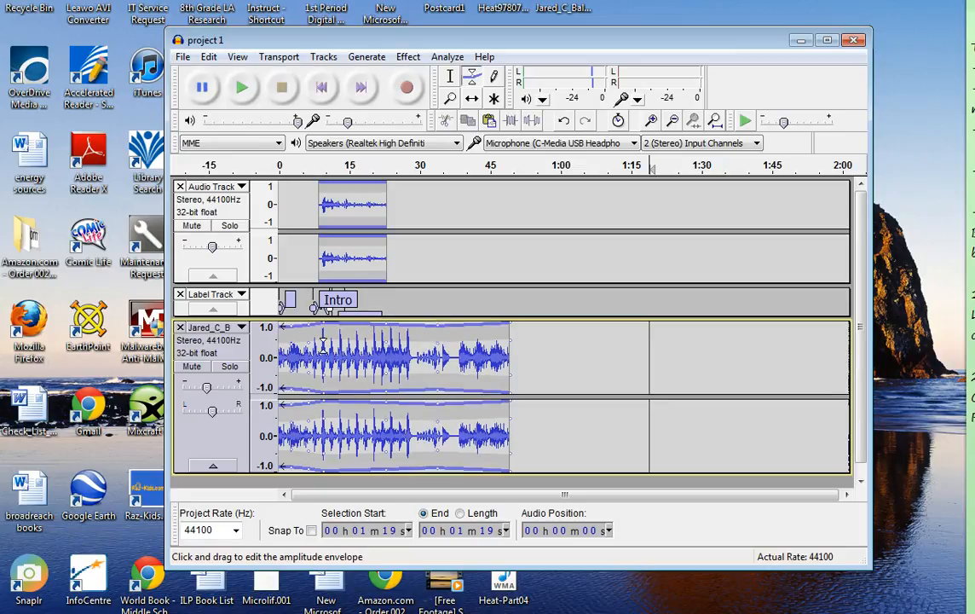
drag(323, 344, 322, 333)
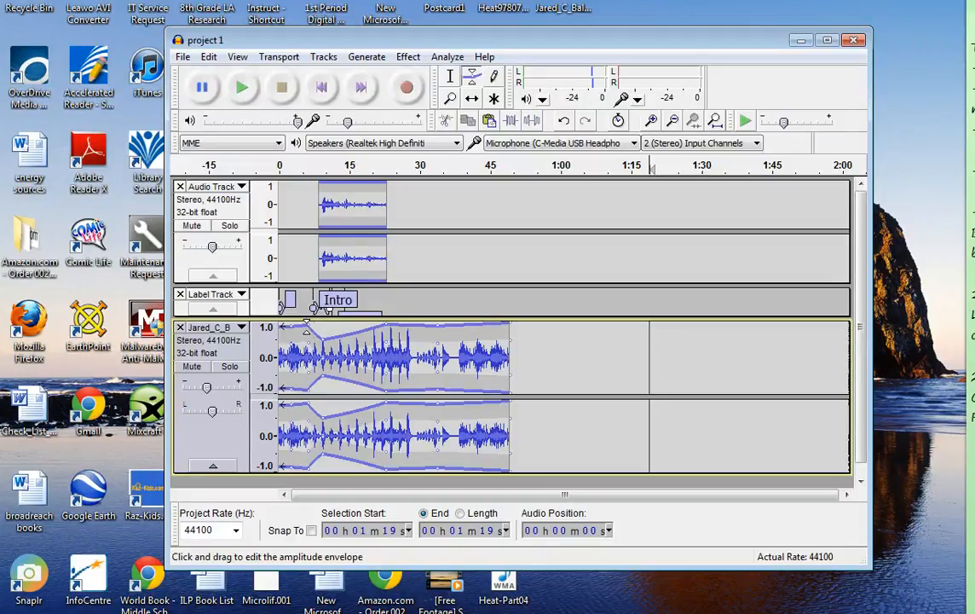
drag(308, 328, 310, 334)
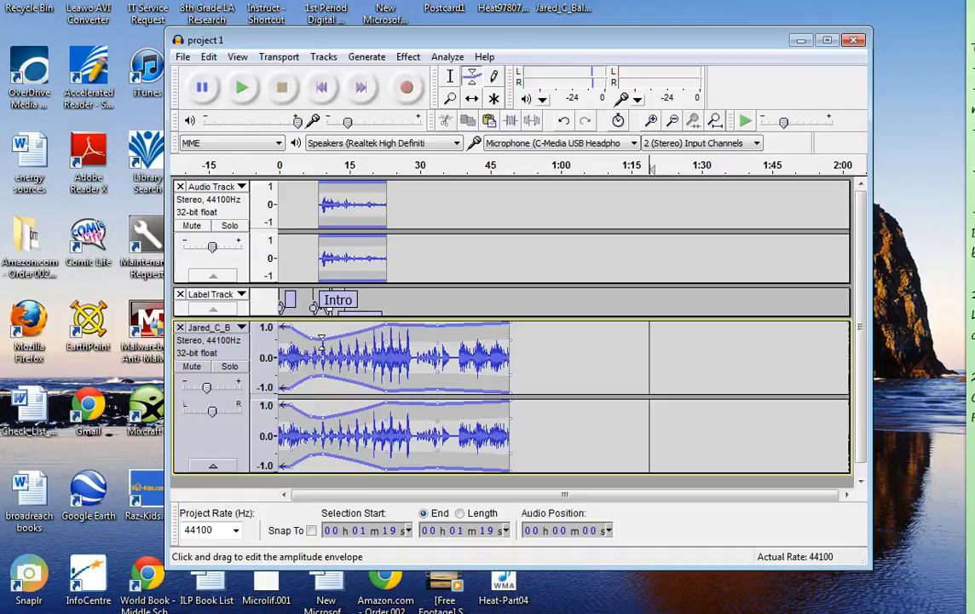
Step: Lower the music track's volume envelope at about 23 s, where the clip above ends
click(378, 327)
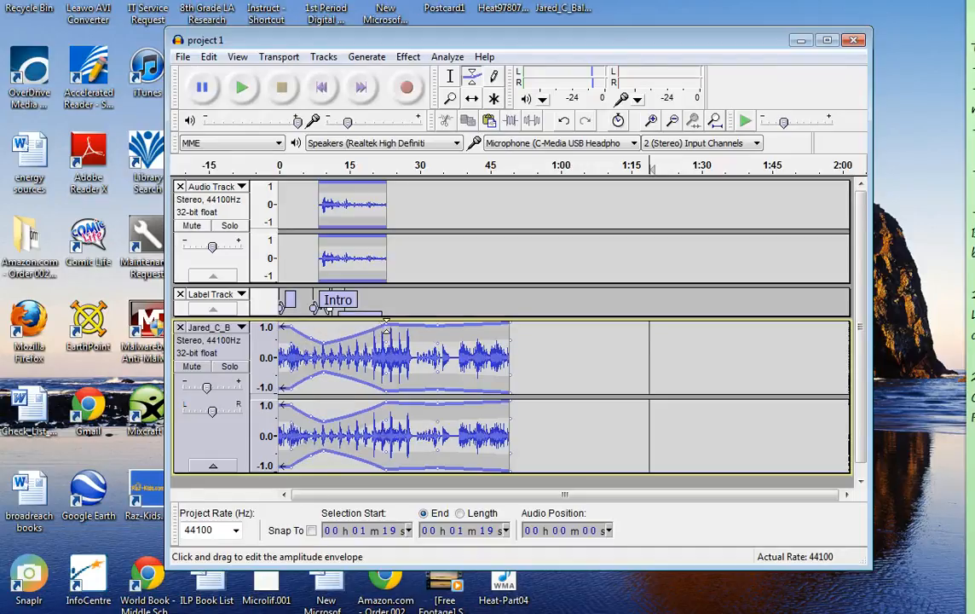
drag(386, 327, 386, 338)
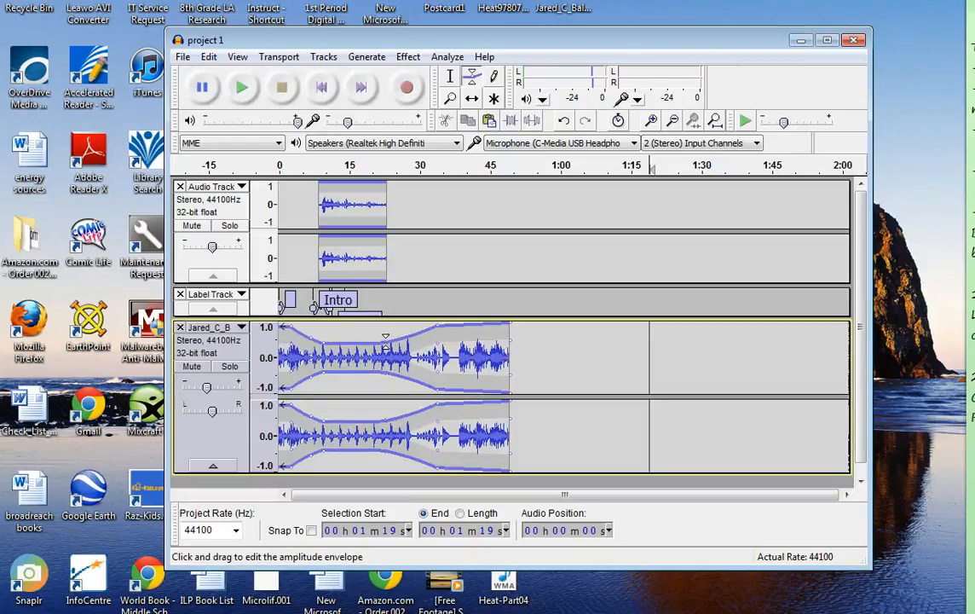
drag(386, 342, 386, 338)
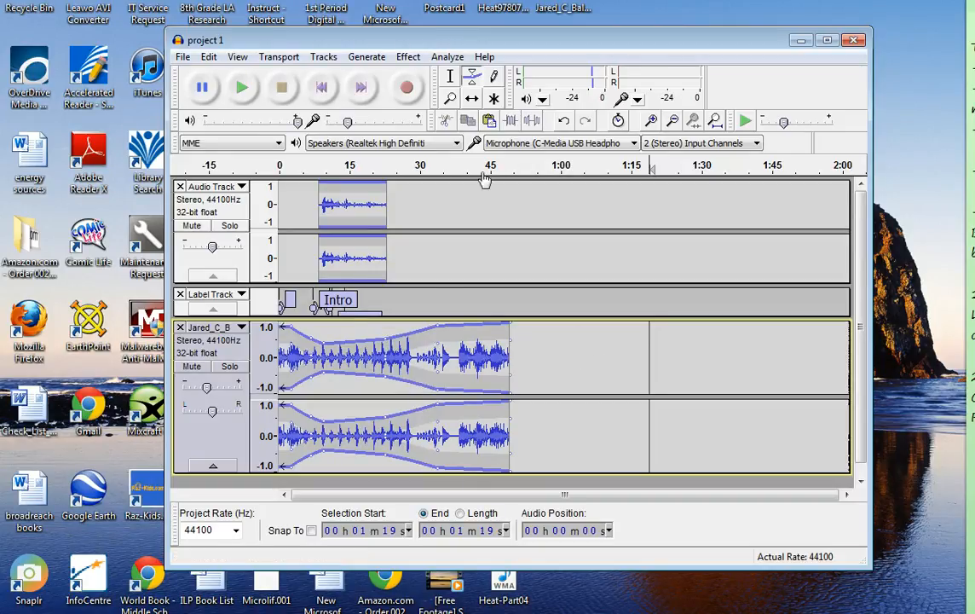
Step: Play the mix from the start and shift the Audio Track clip slightly earlier to begin at about 7 s
click(313, 91)
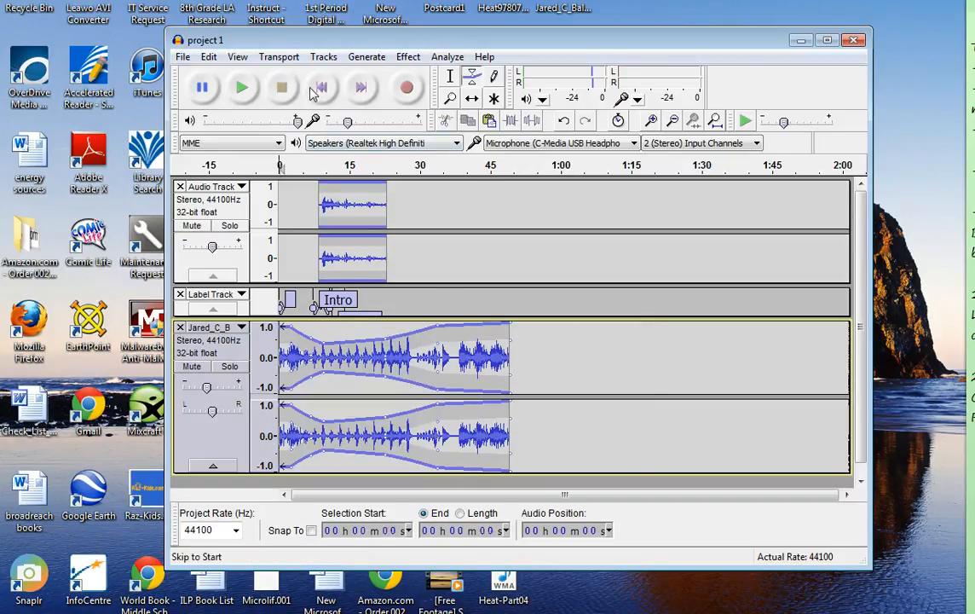
click(242, 87)
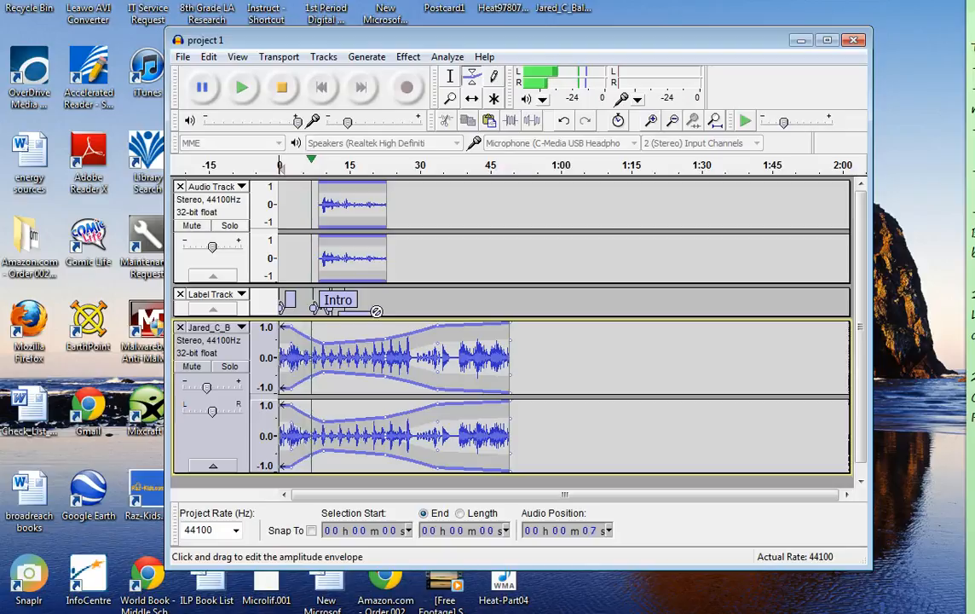
click(473, 101)
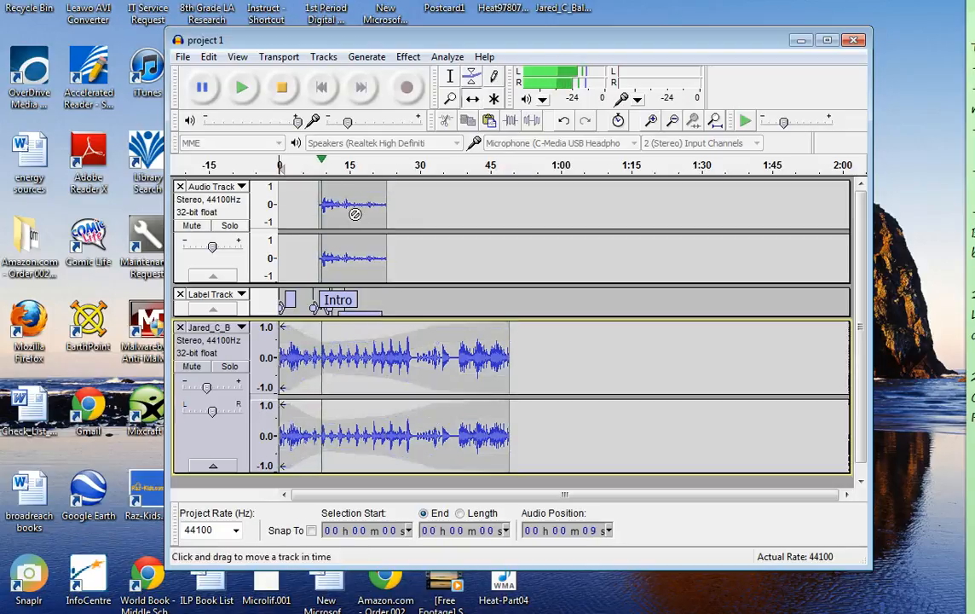
click(281, 88)
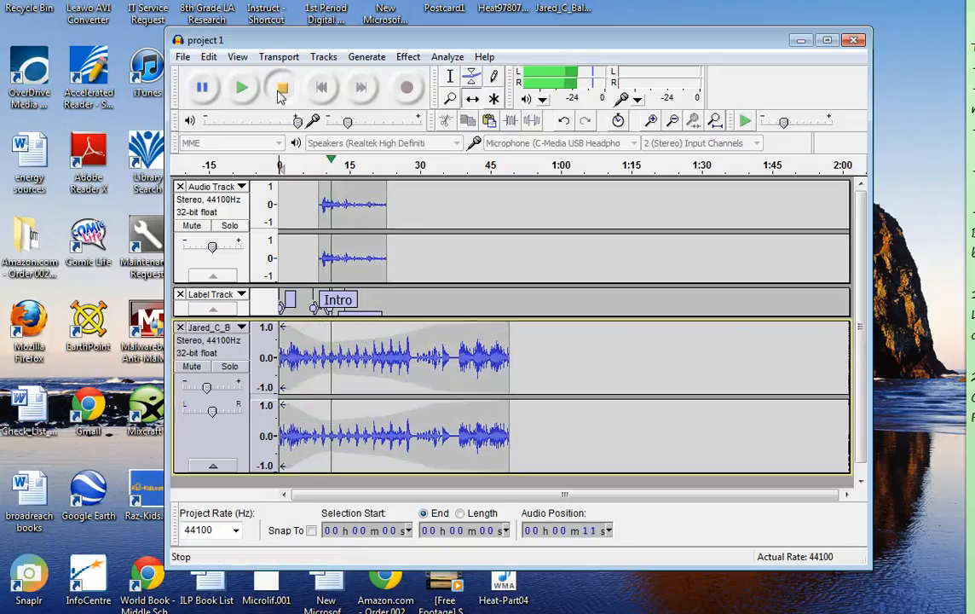
drag(355, 207, 347, 214)
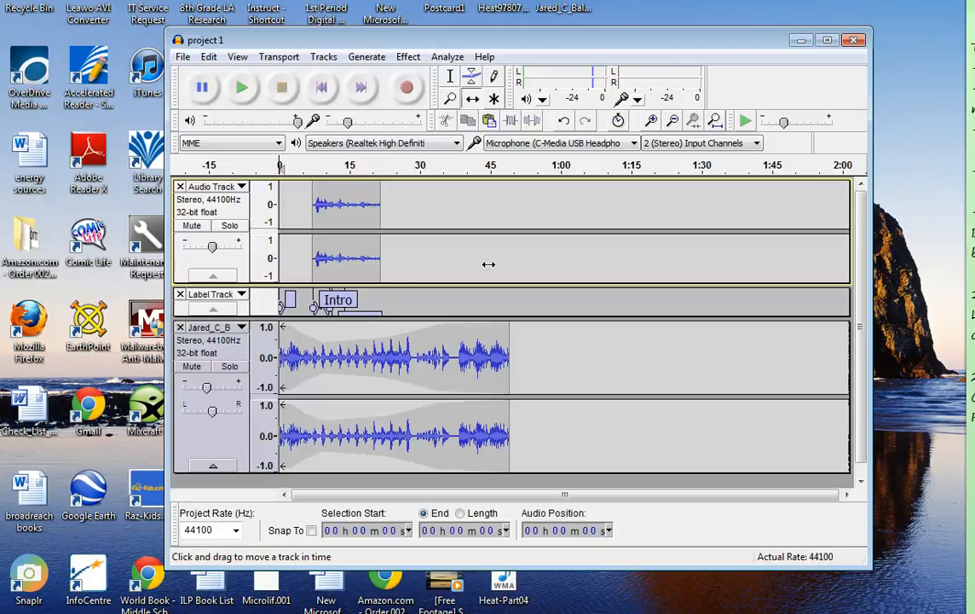
Step: Apply Fade Out to the music track between 23 s and 37 s
click(450, 77)
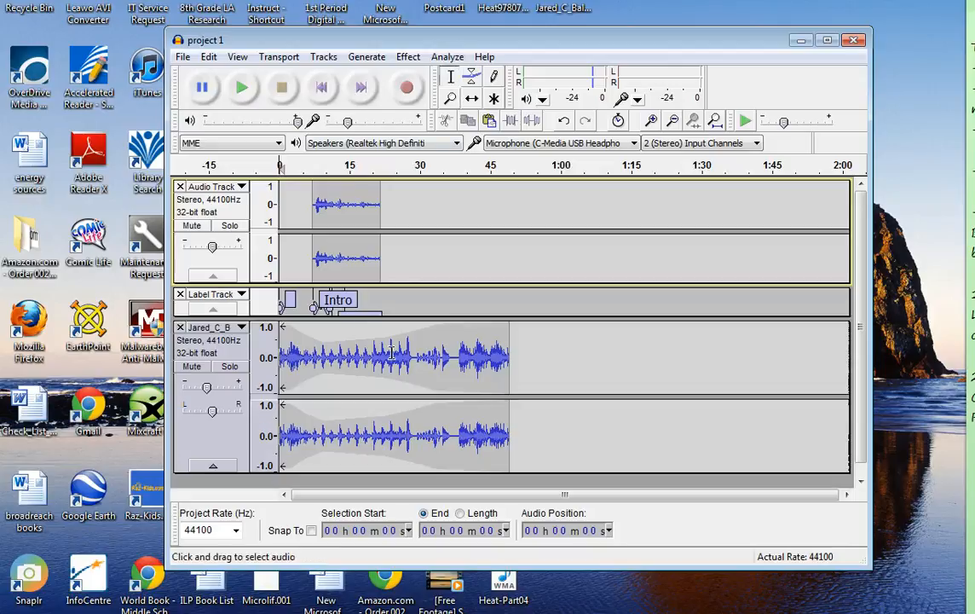
drag(391, 351, 452, 353)
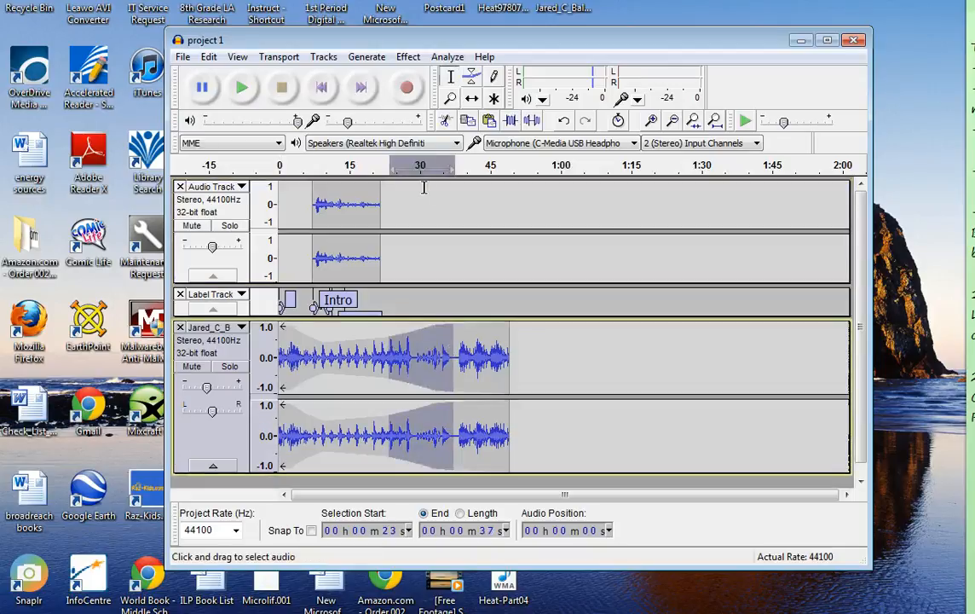
click(407, 56)
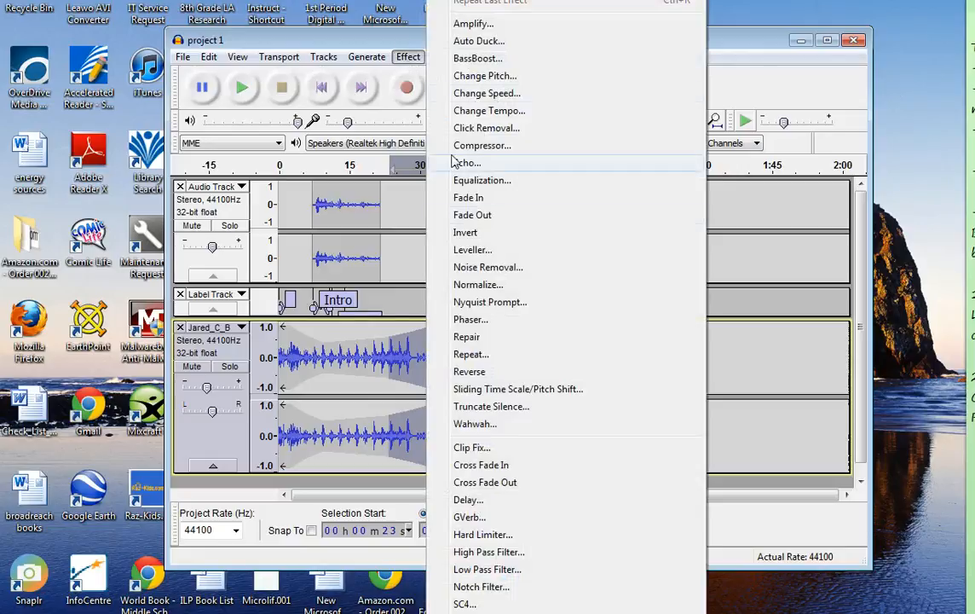
click(472, 214)
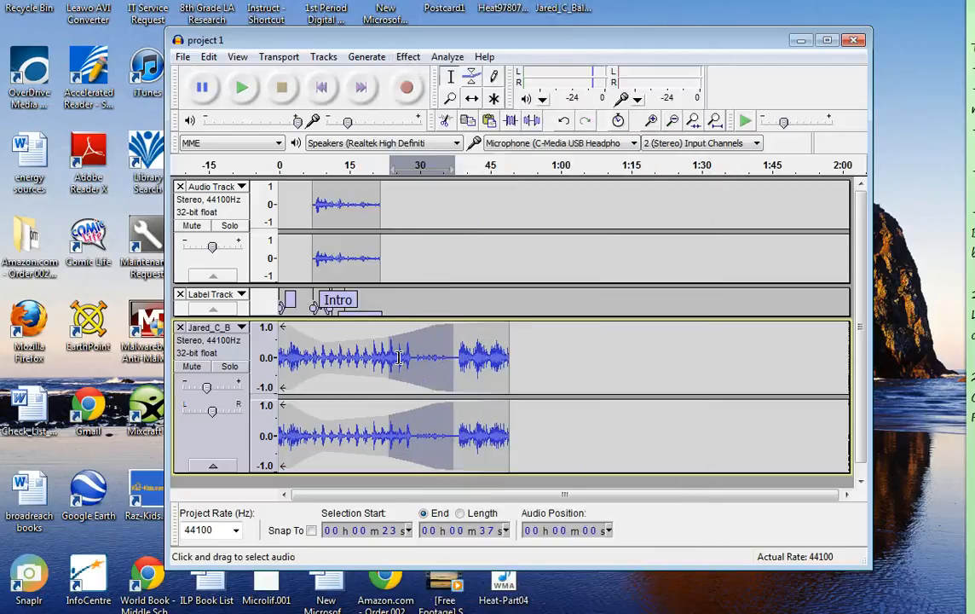
Step: Apply Fade In to the same 23 s to 37 s section of the music track and deselect it
click(404, 58)
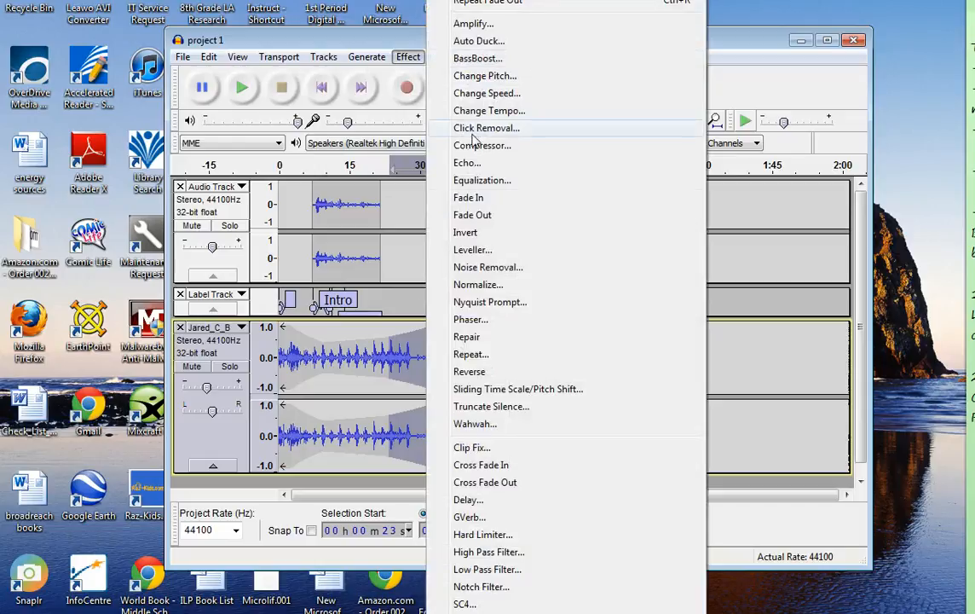
click(468, 199)
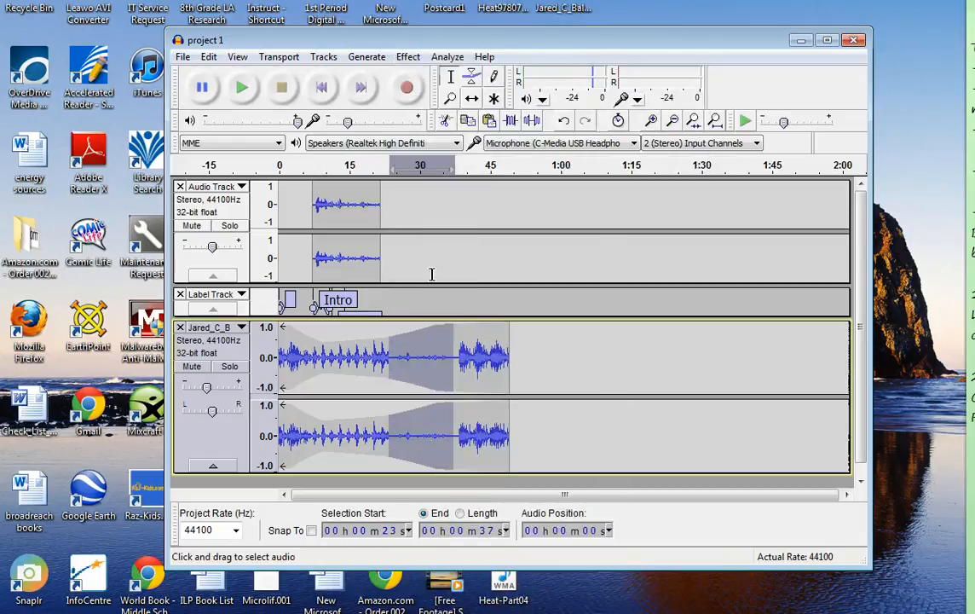
click(407, 57)
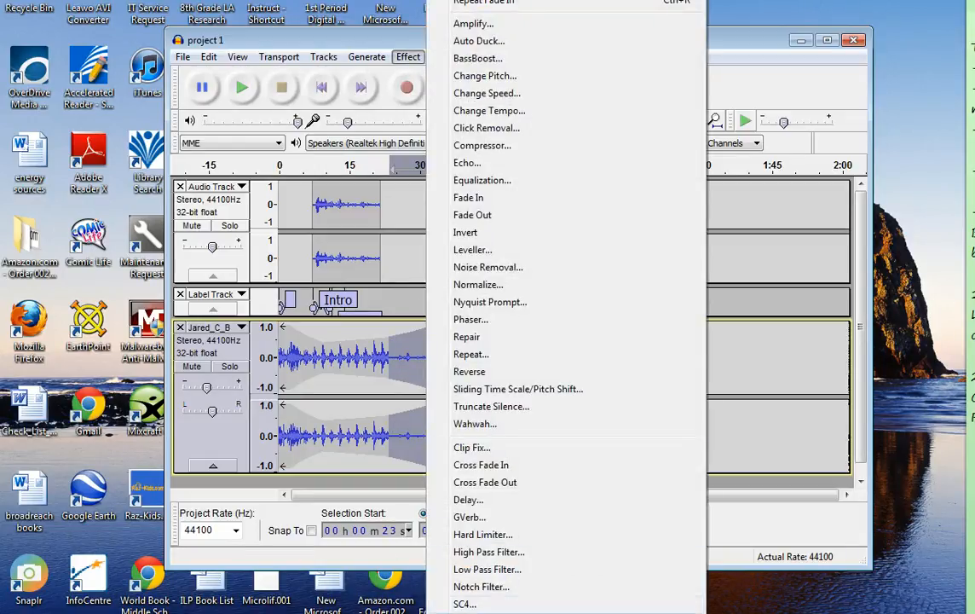
click(737, 371)
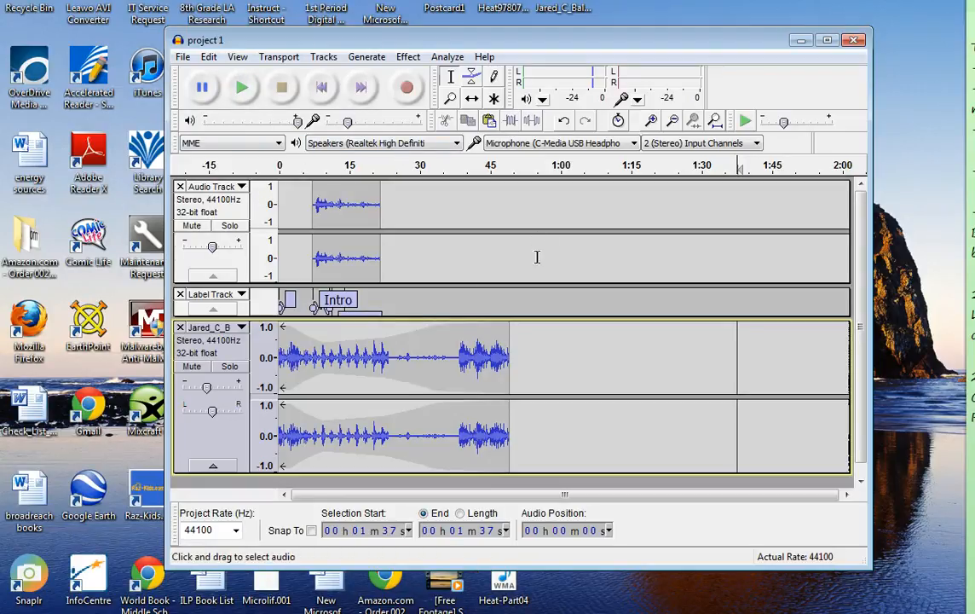
click(184, 58)
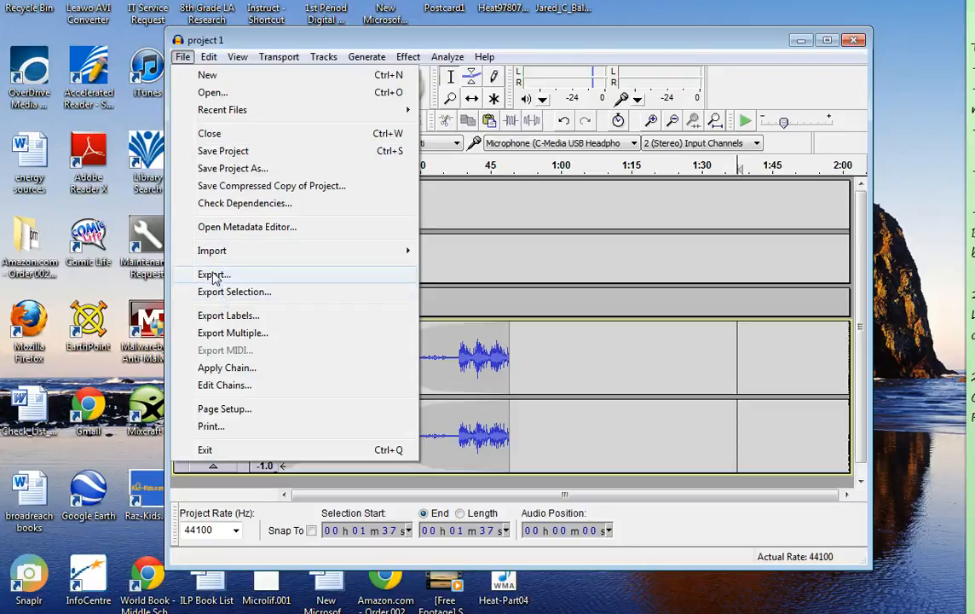
click(577, 283)
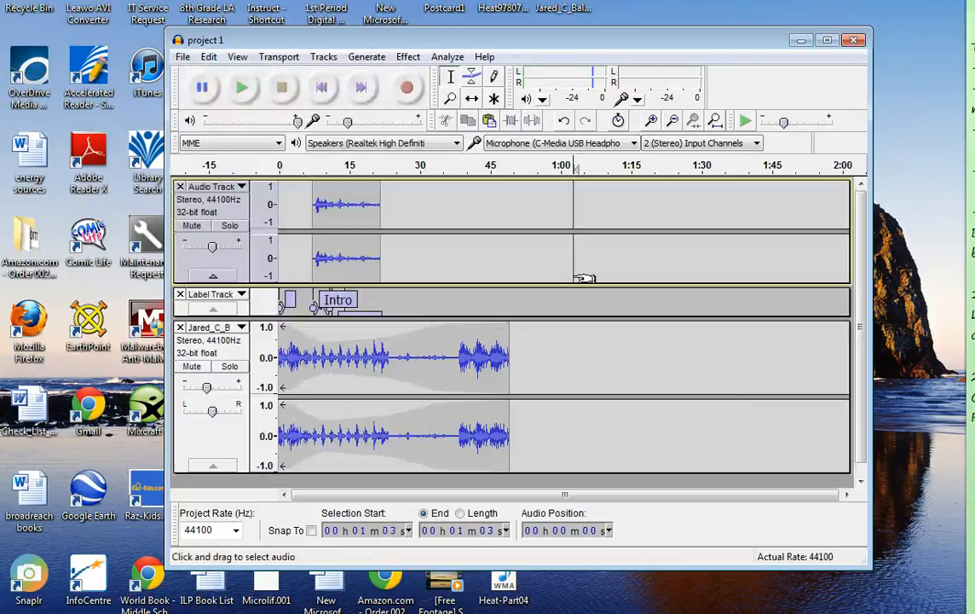
click(439, 302)
click(394, 367)
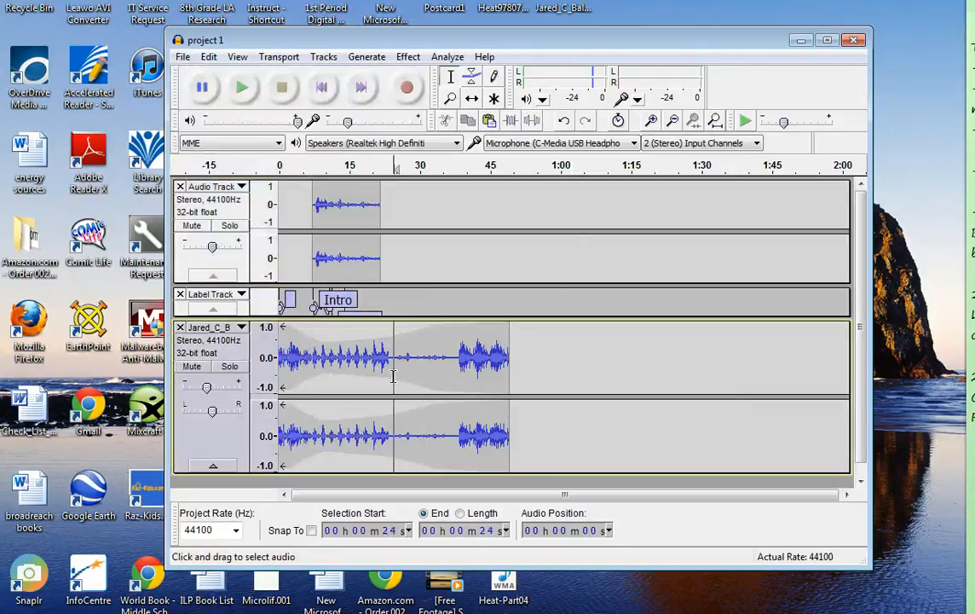
click(359, 250)
click(384, 366)
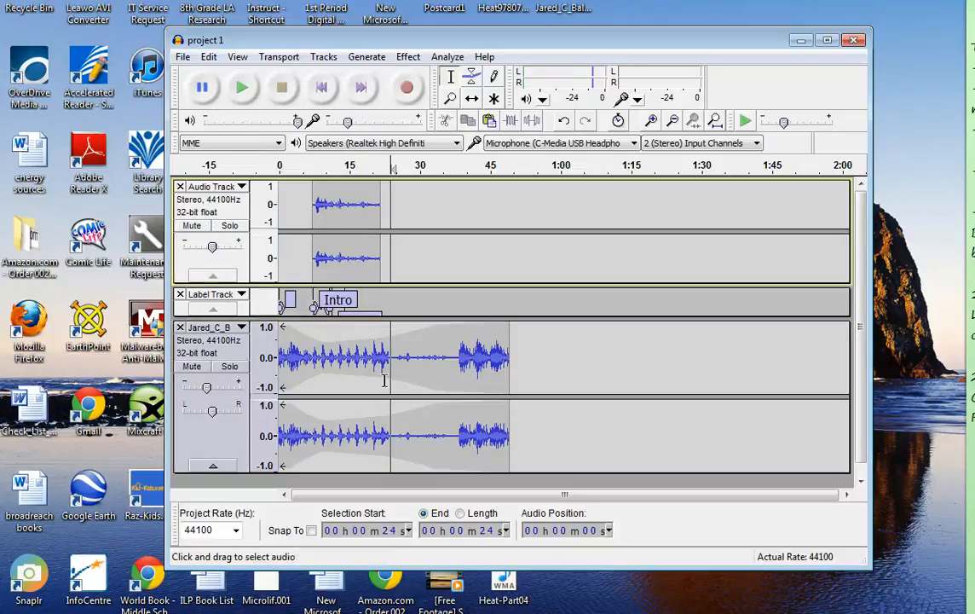
click(682, 311)
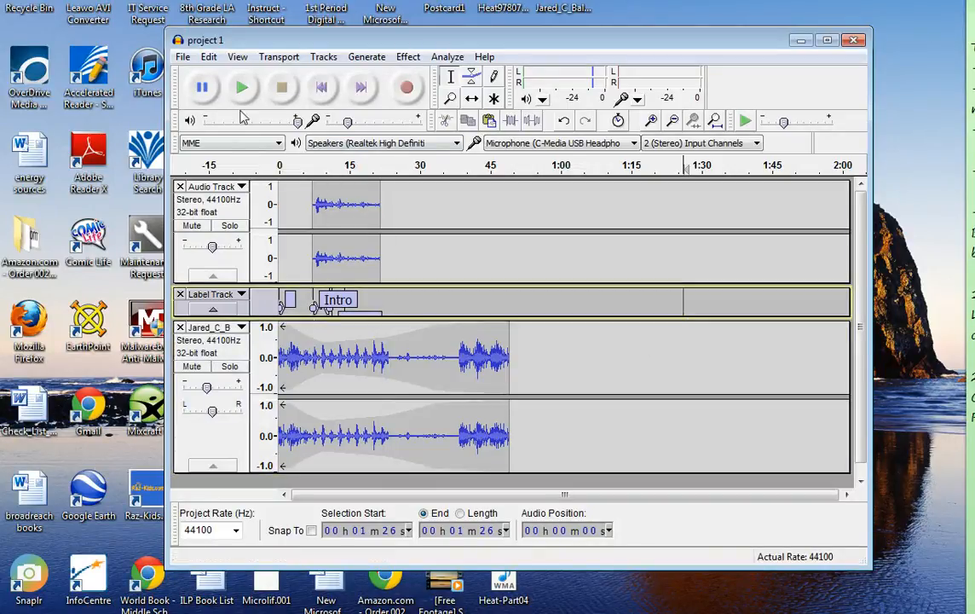
Step: Export the project to the Music library as a WAV (Microsoft) signed 16 bit PCM file named "final recording"
click(182, 57)
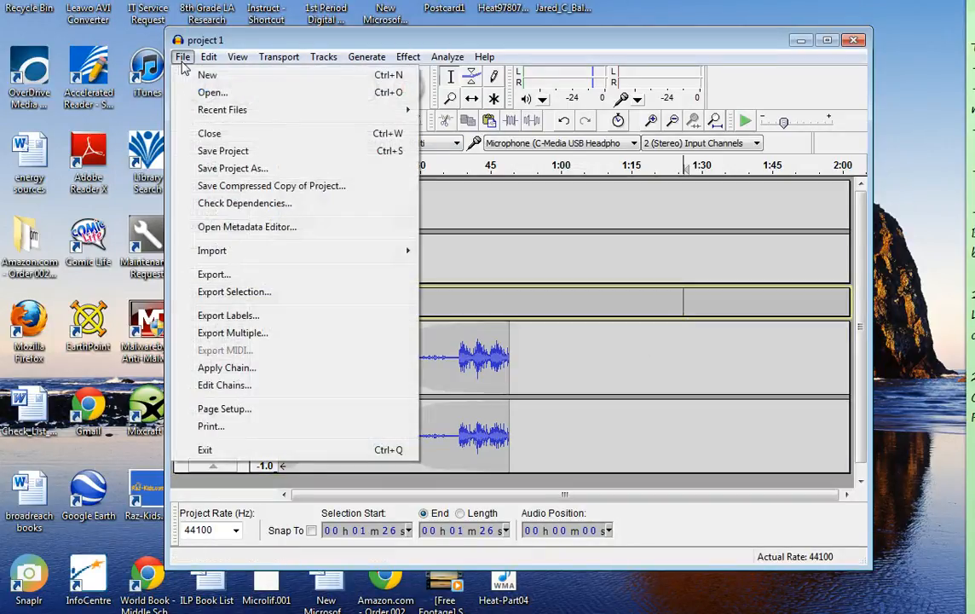
click(214, 274)
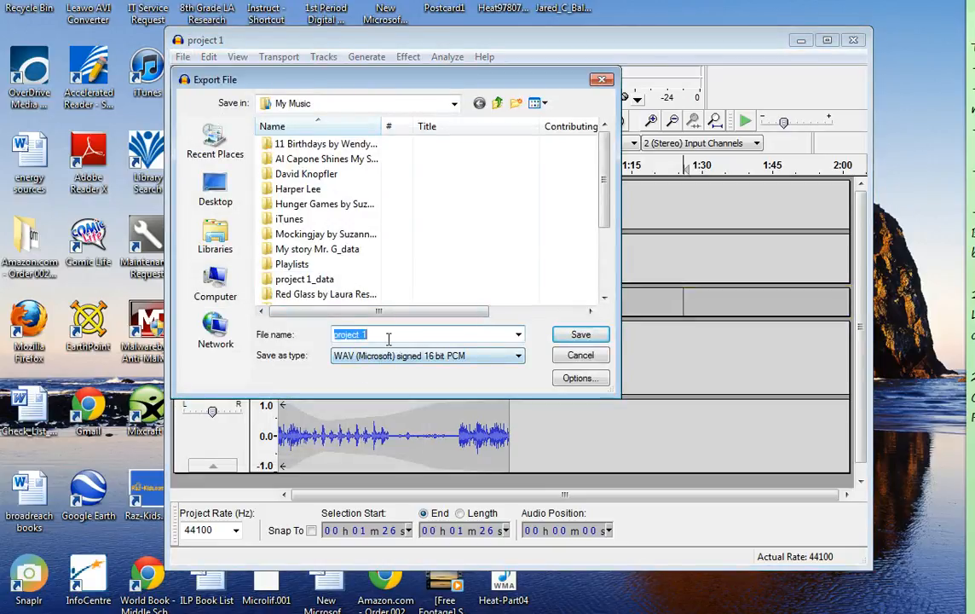
click(203, 218)
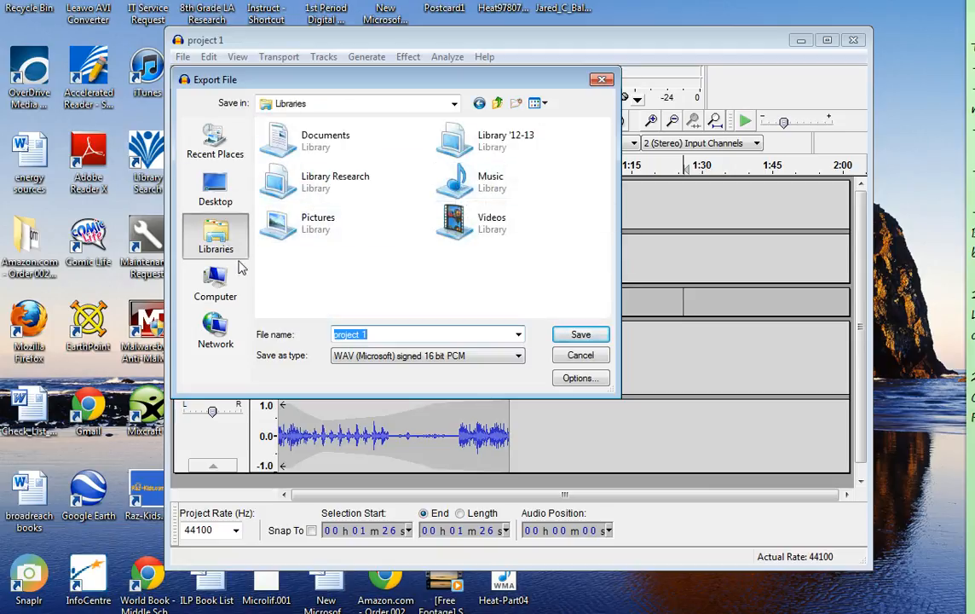
click(215, 283)
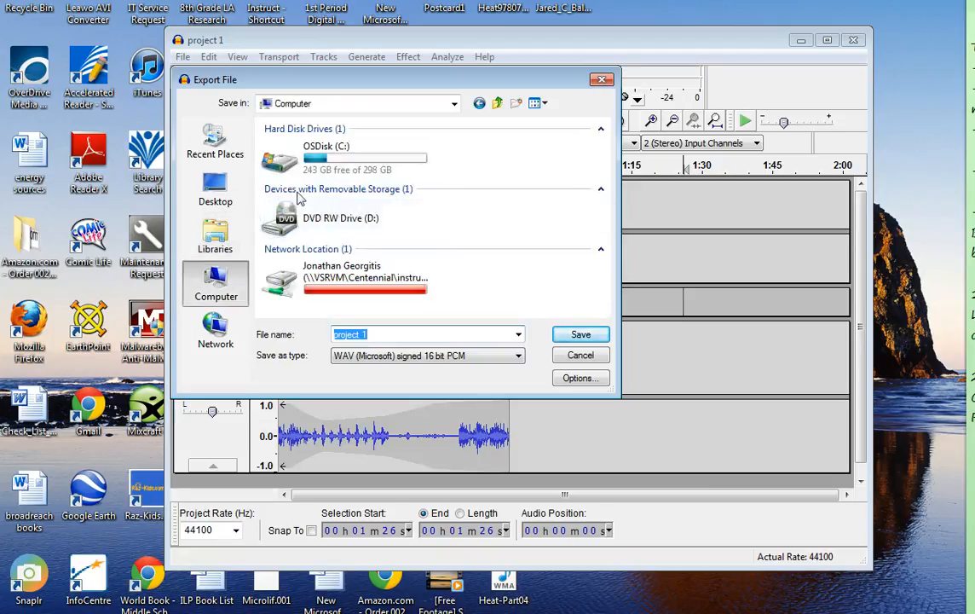
click(216, 245)
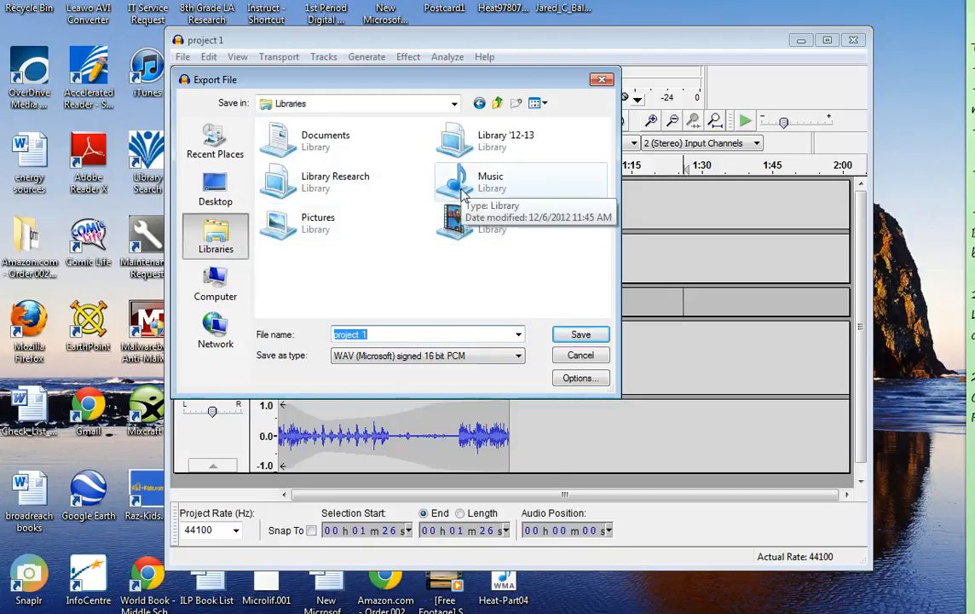
double_click(459, 195)
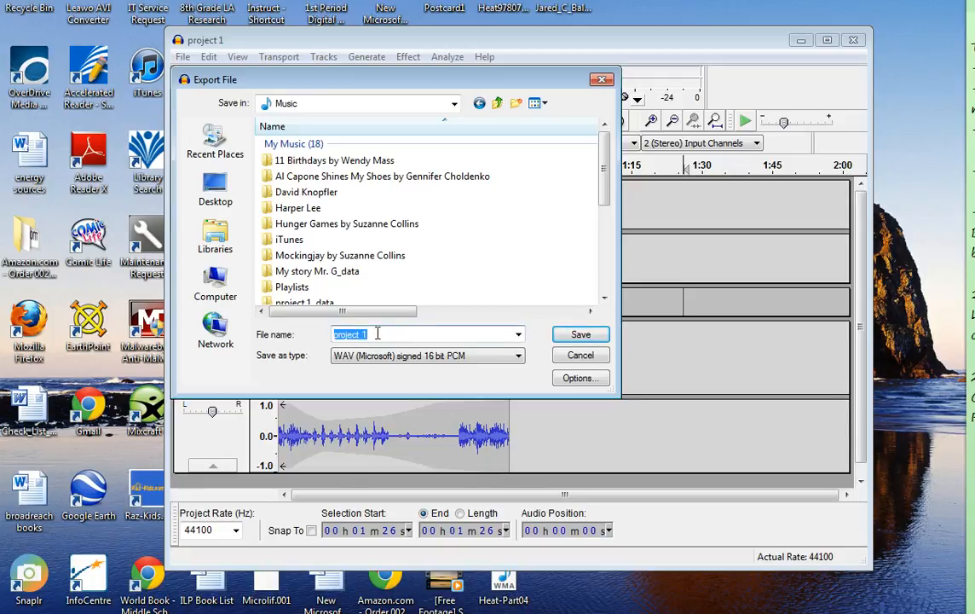
text(final recording)
click(580, 334)
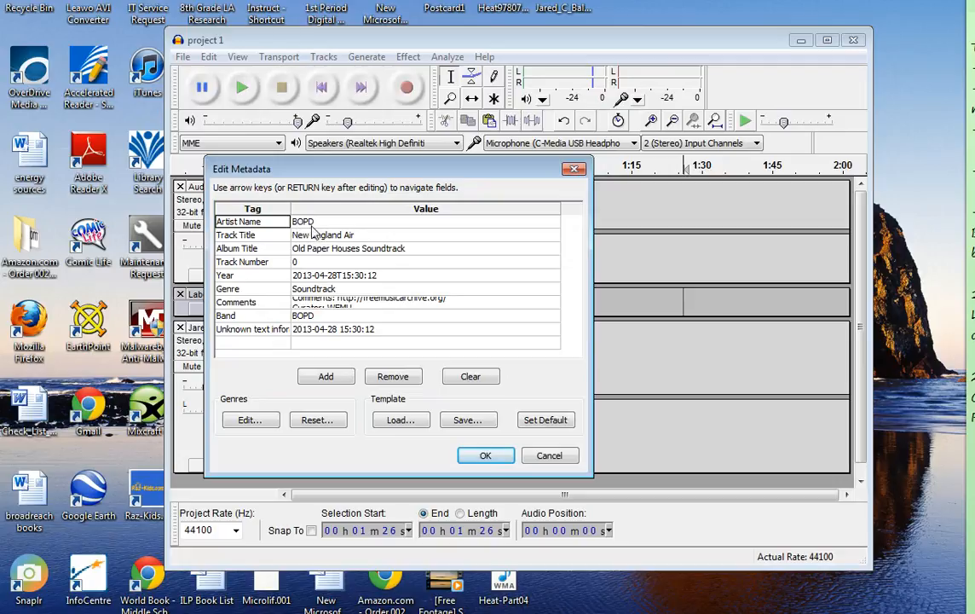
Step: Enter the creator's name as the Artist Name and set the Track Title to "Digital Story" in the metadata
click(314, 222)
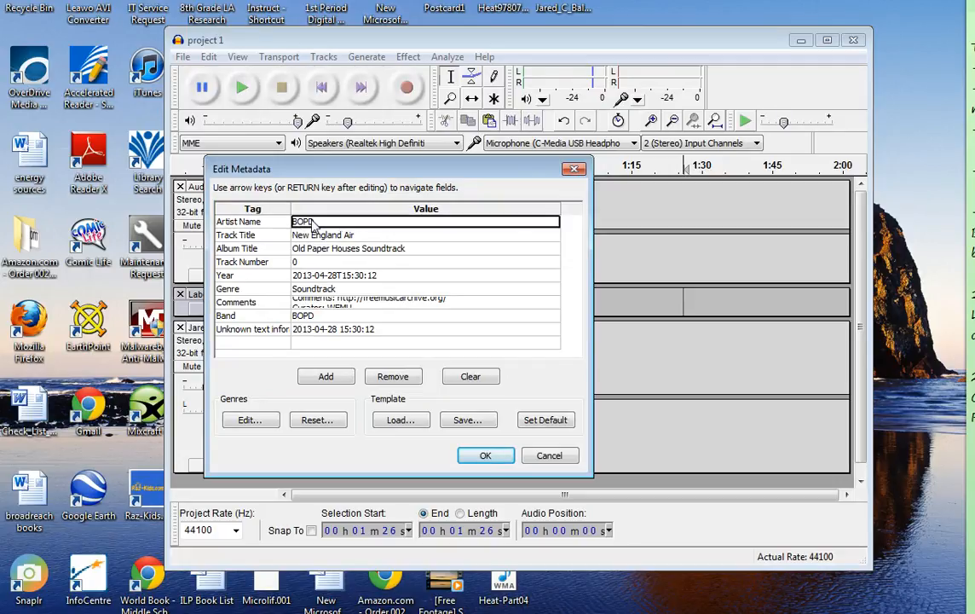
text(Jon Georgitis)
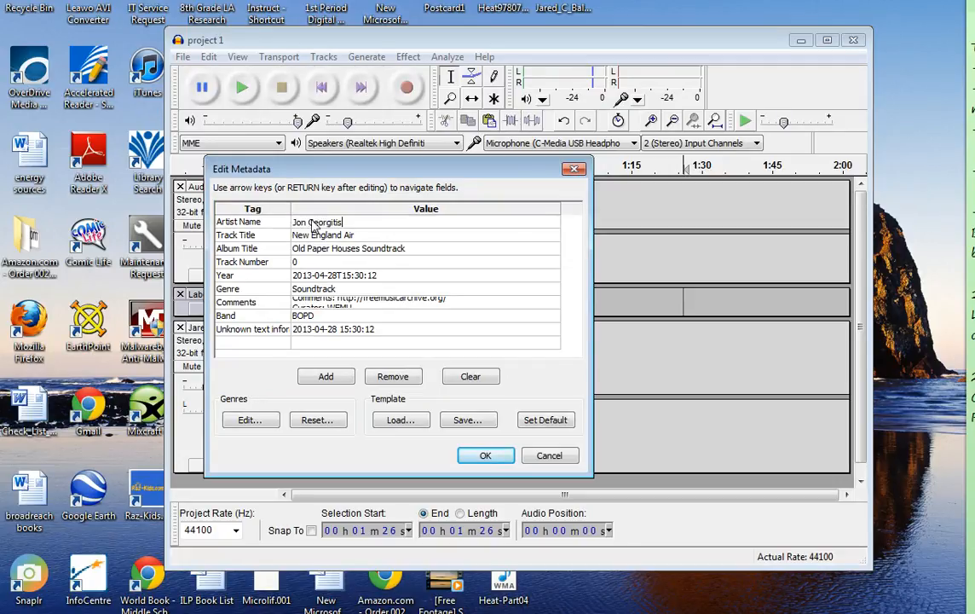
click(329, 235)
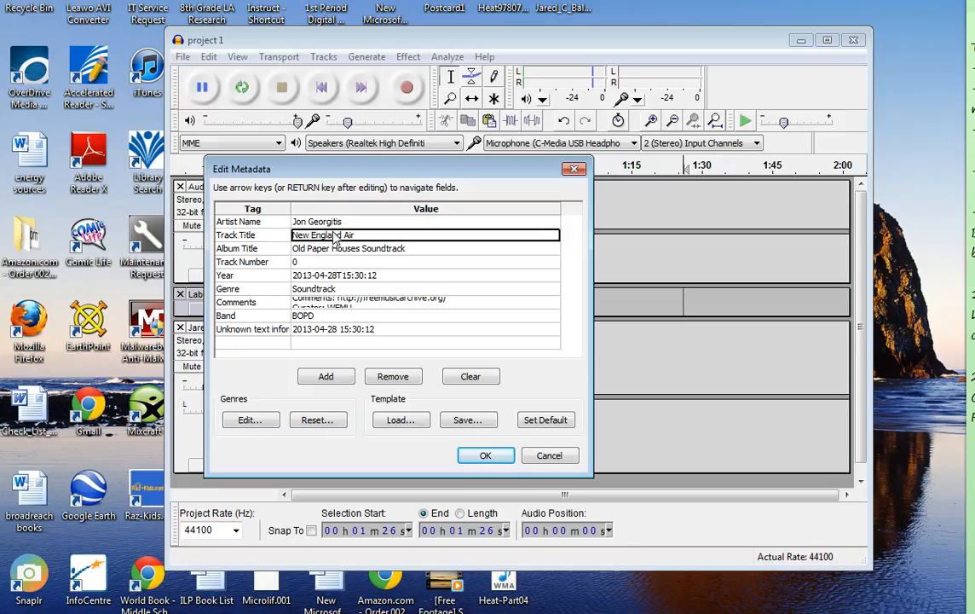
text(Digital)
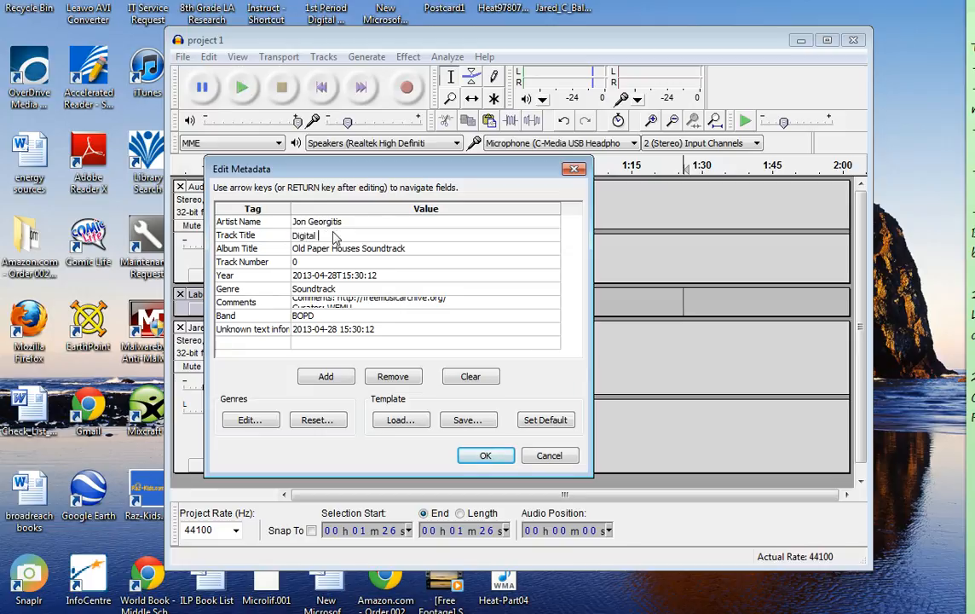
text( Story)
Step: Clear the Album Title and Year values from the export metadata
click(400, 249)
click(345, 274)
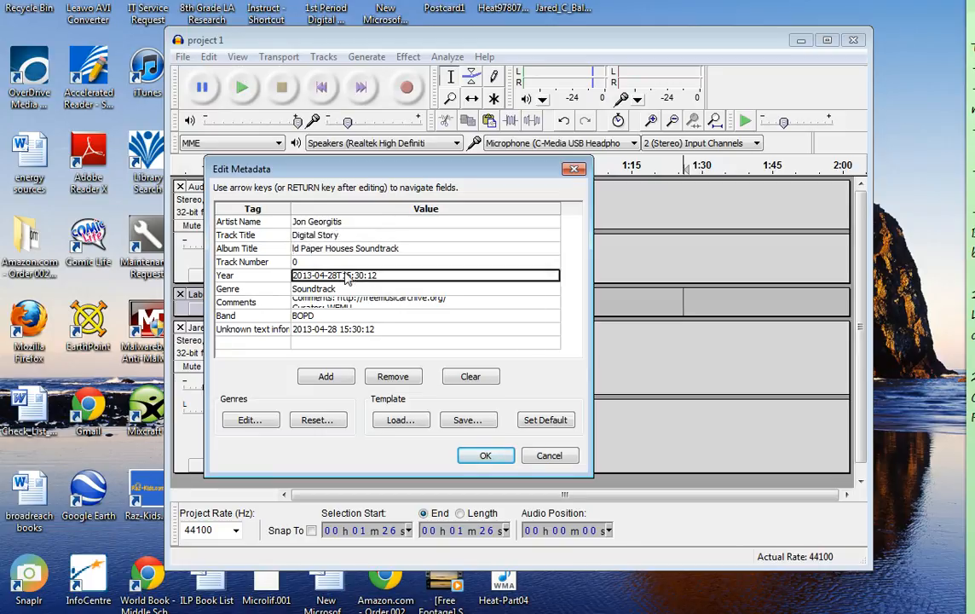
key(Delete)
click(354, 252)
key(ctrl+a)
key(Delete)
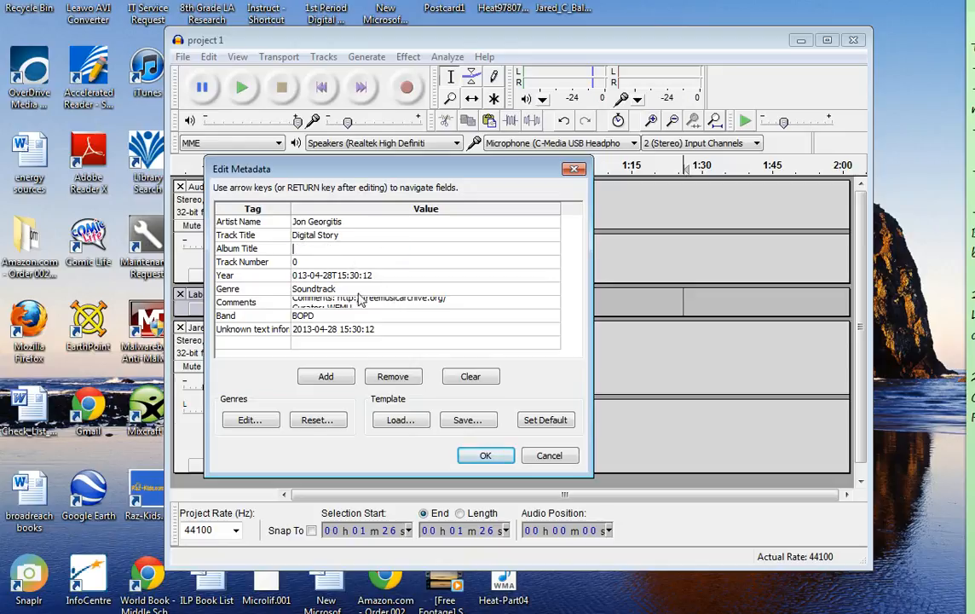
click(338, 281)
key(Delete)
Step: Clear the Genre, Comments and Band metadata values and complete the export, accepting the mixdown to two stereo channels
click(339, 288)
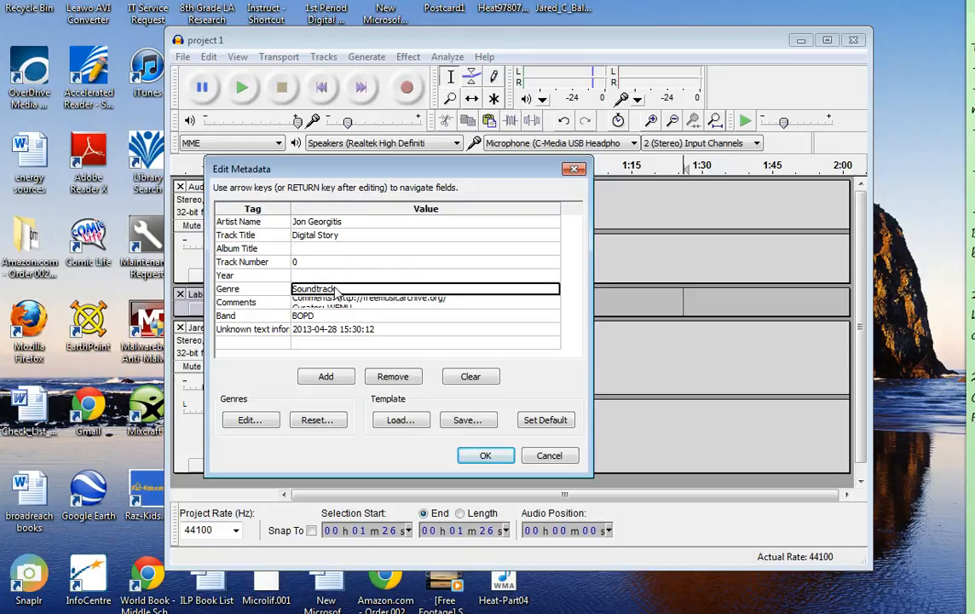
key(Delete)
click(341, 305)
key(Delete)
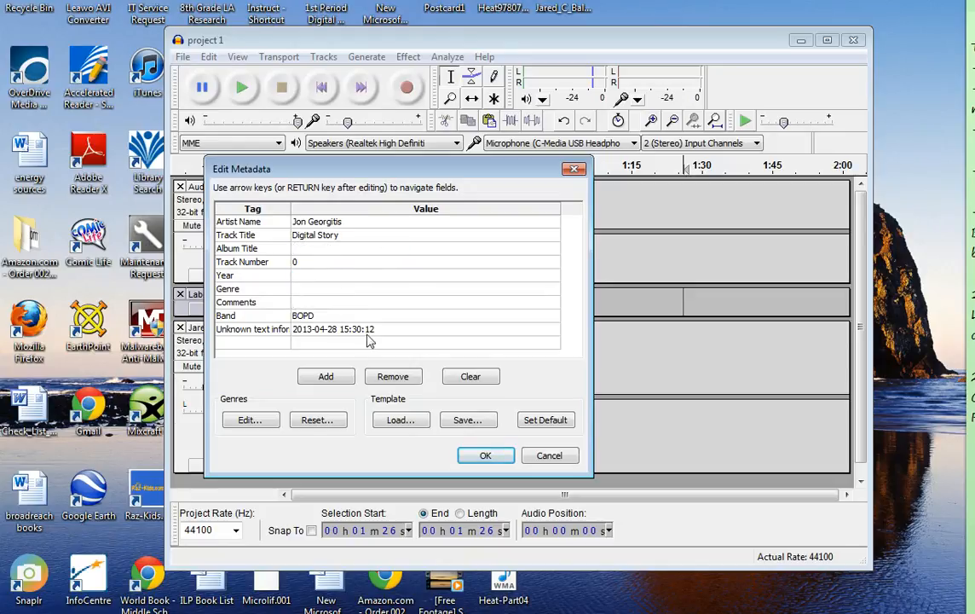
click(329, 316)
key(Delete)
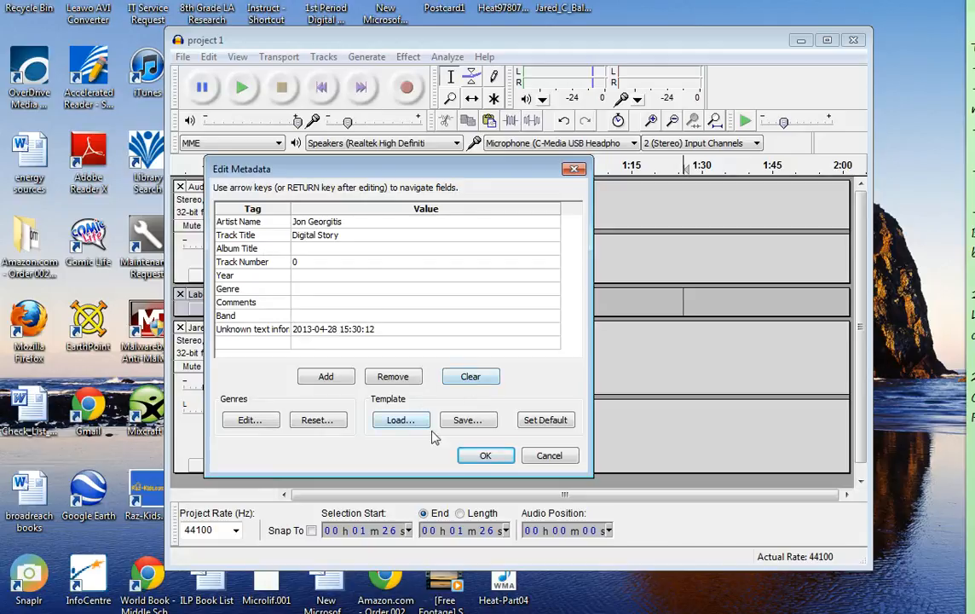
click(485, 457)
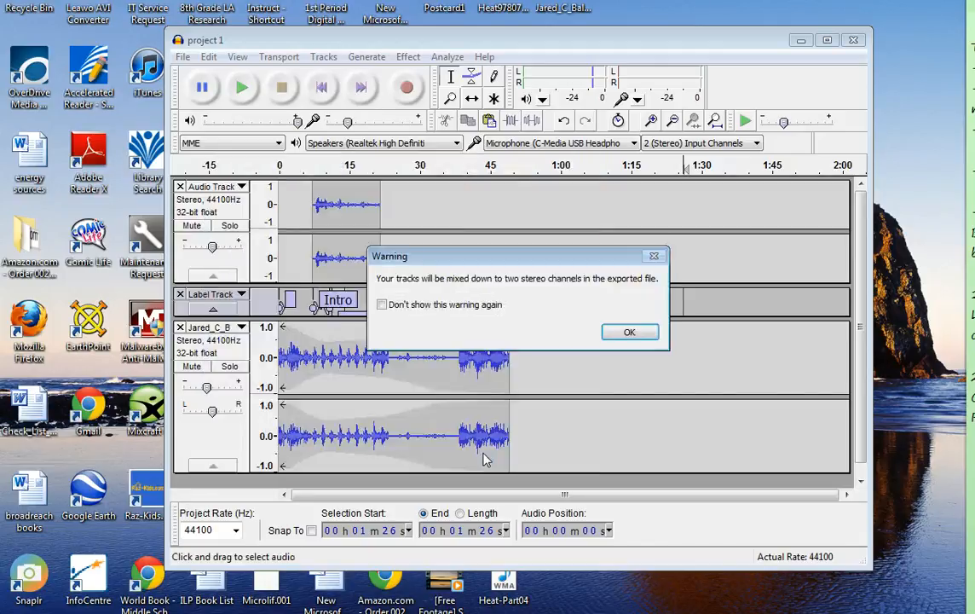
click(626, 333)
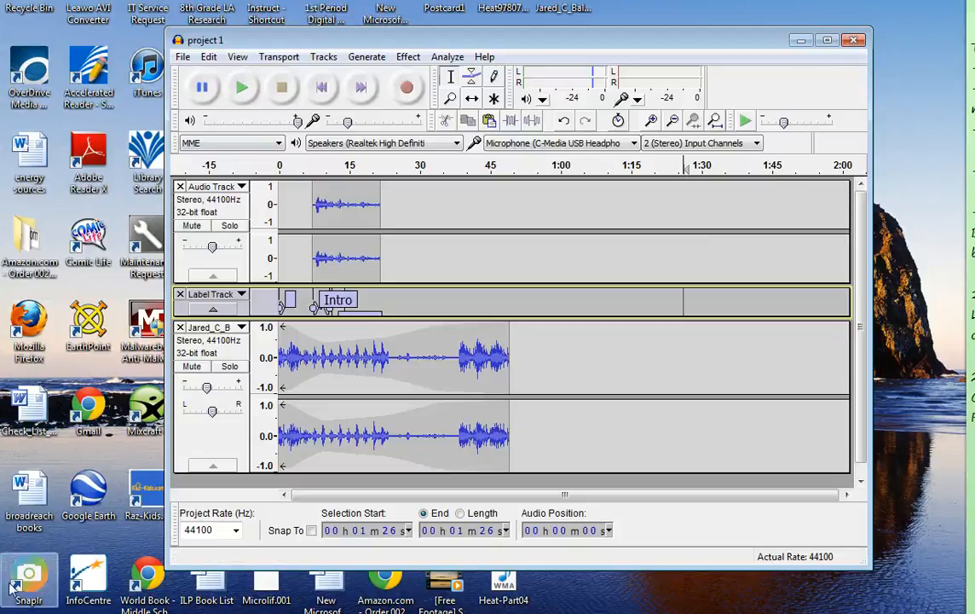
Step: Switch to Windows Explorer and look in the Music library for the exported "final recording" file
key(super)
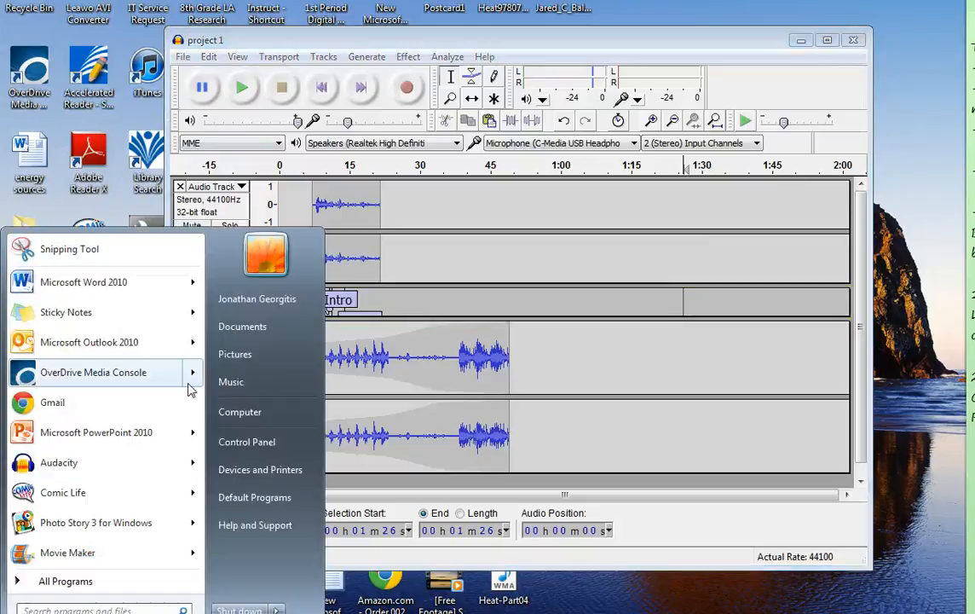
click(242, 326)
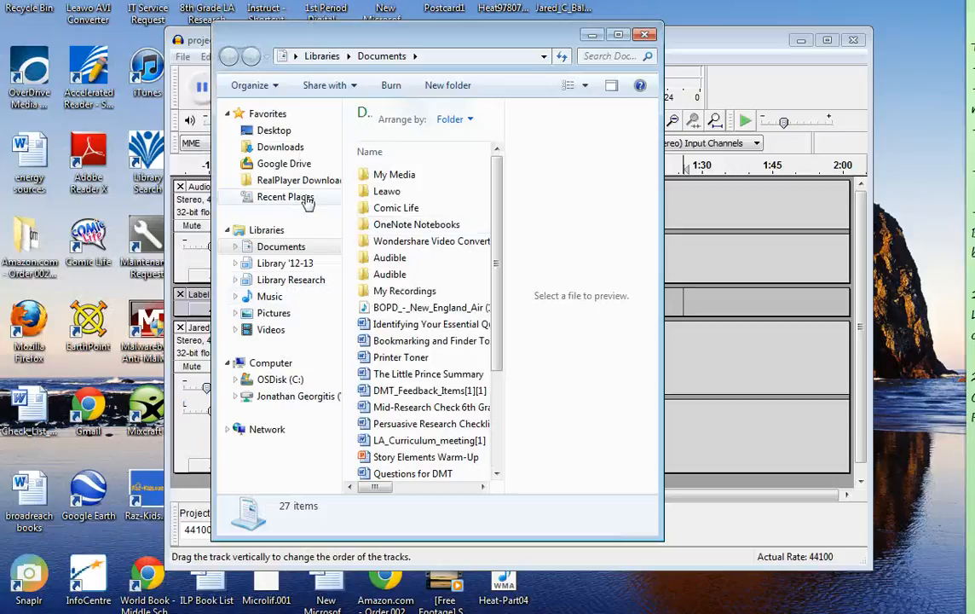
click(267, 298)
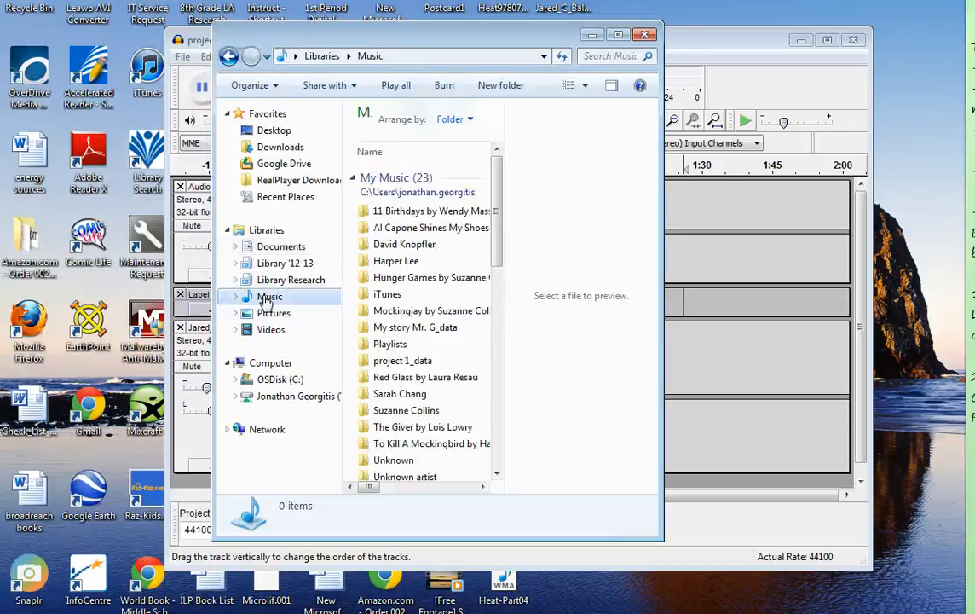
drag(493, 213, 492, 299)
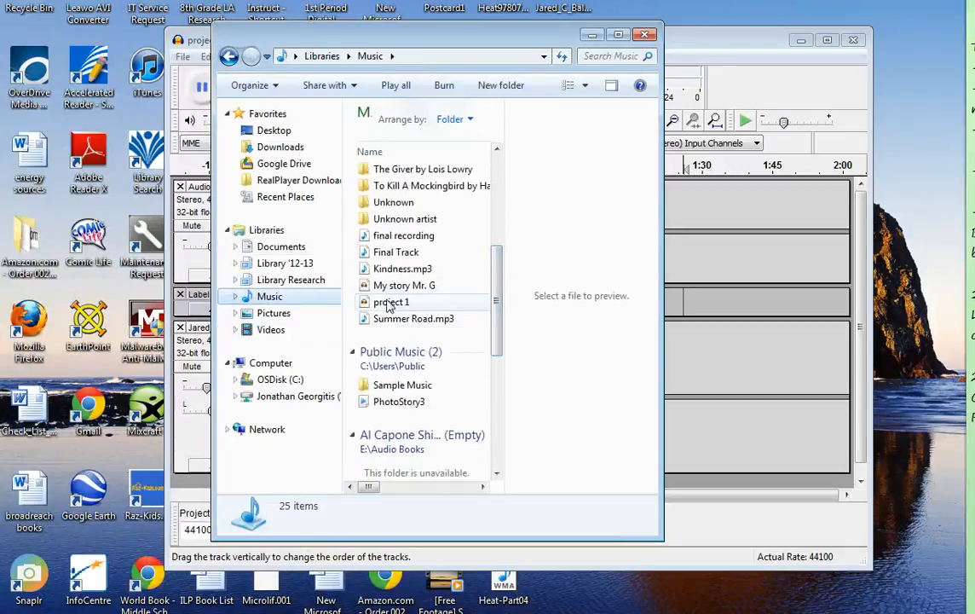